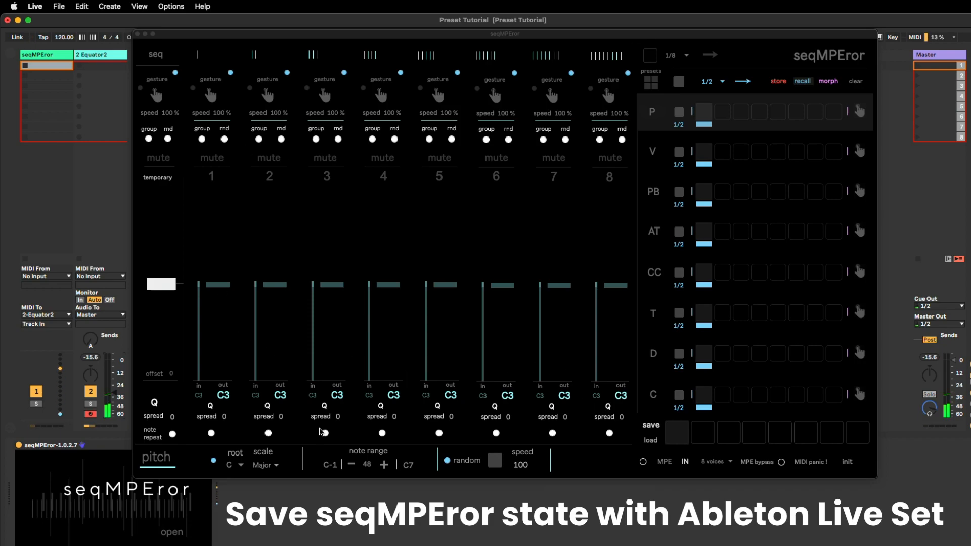
Turn off note repeat for all steps and set the pitches of steps 1, 2 and 3 to F1, D2 and D3.
click(173, 433)
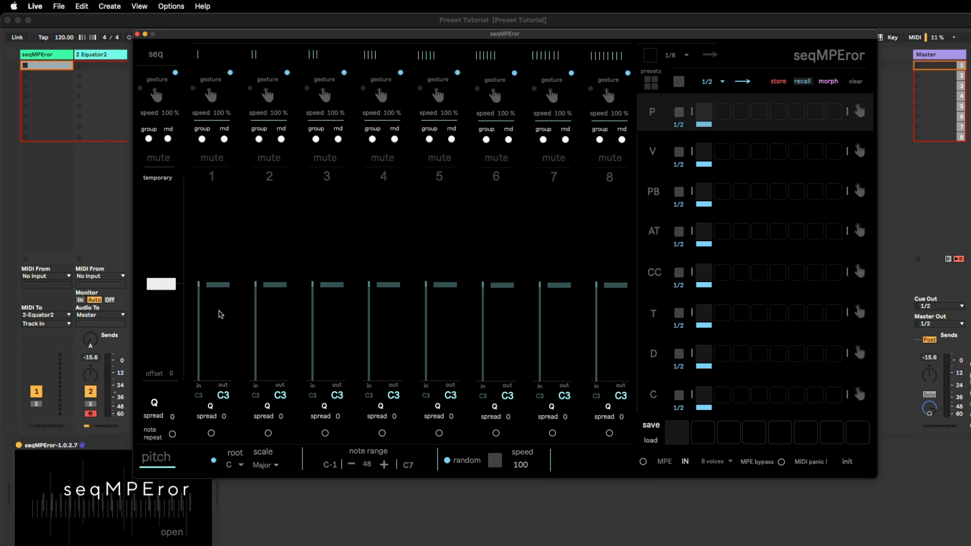
drag(217, 289, 219, 323)
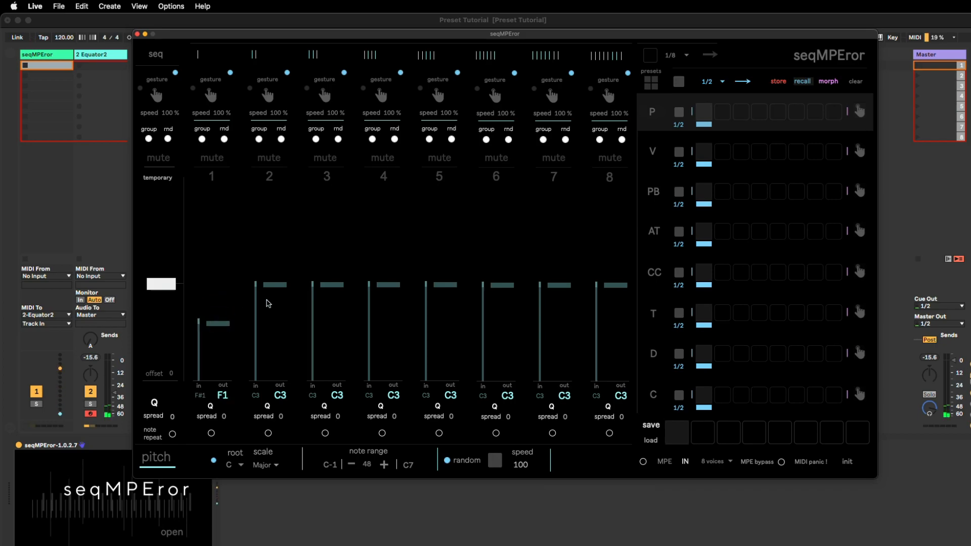
drag(276, 301, 276, 305)
click(116, 391)
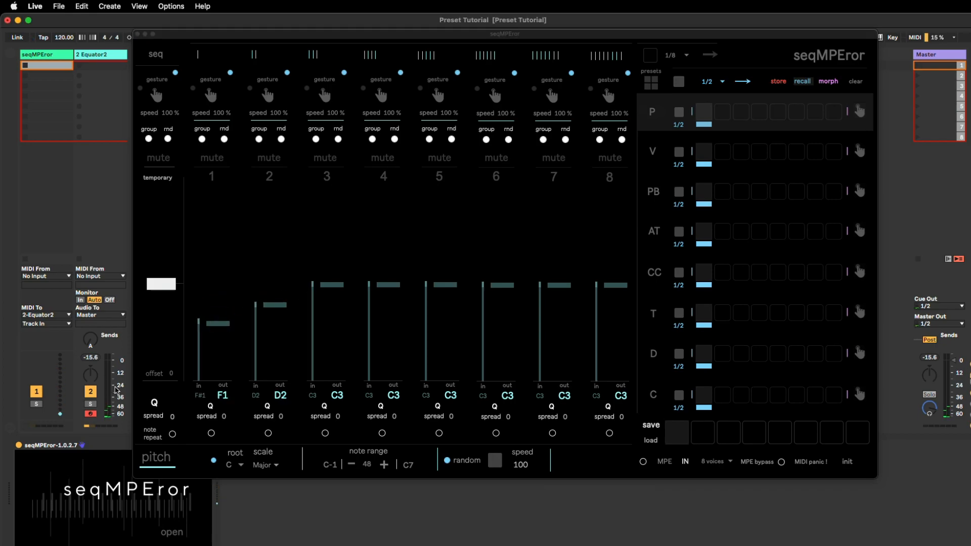
drag(329, 284, 329, 278)
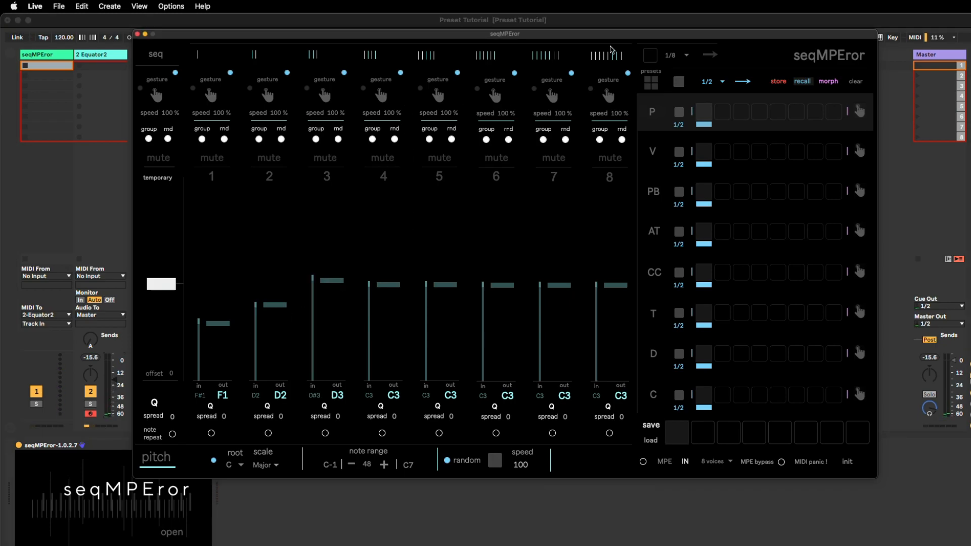
Start the sequencer looping over steps 1 to 3 and record rising pitch gestures on steps 4 and 5.
click(651, 55)
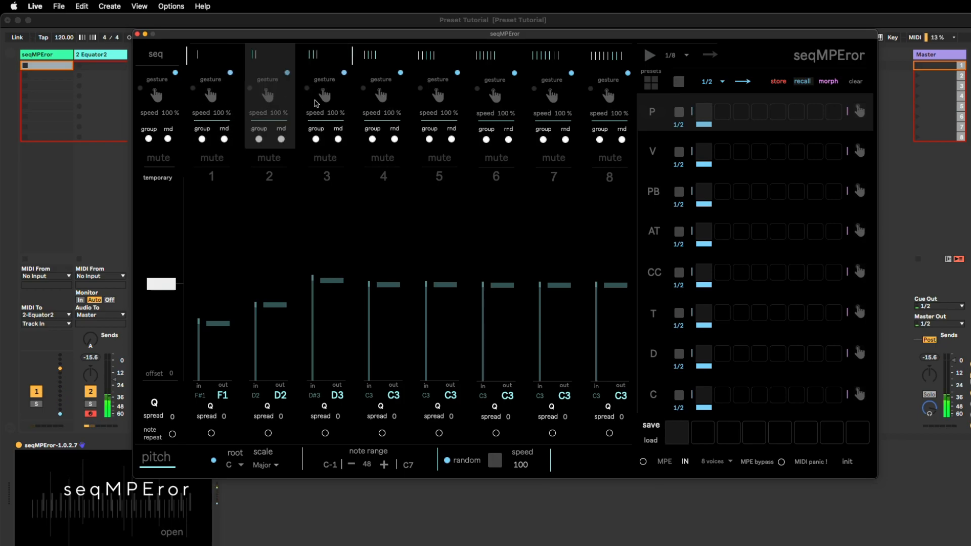
click(383, 97)
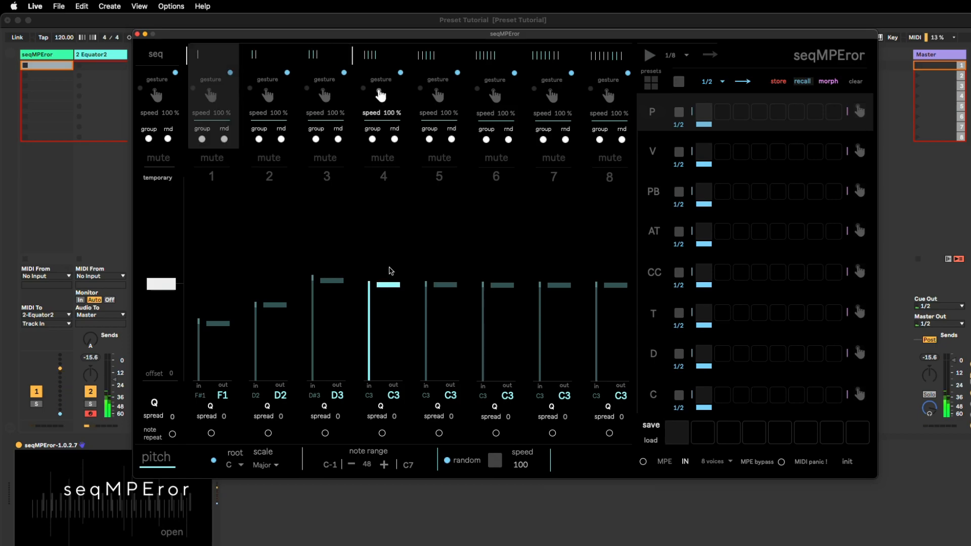
drag(389, 269, 443, 236)
click(438, 96)
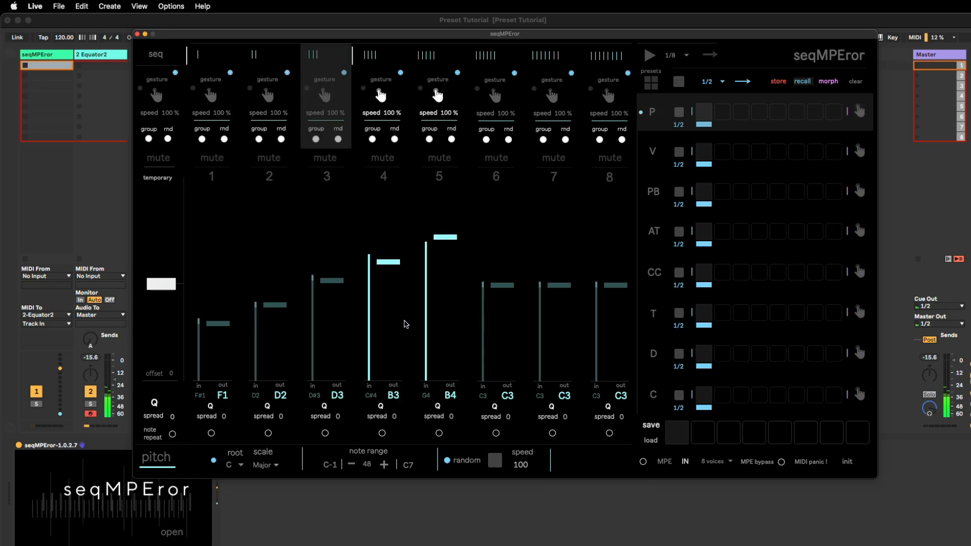
Disable pitch randomisation for all steps, leaving it enabled only for steps 6, 7 and 8.
click(168, 139)
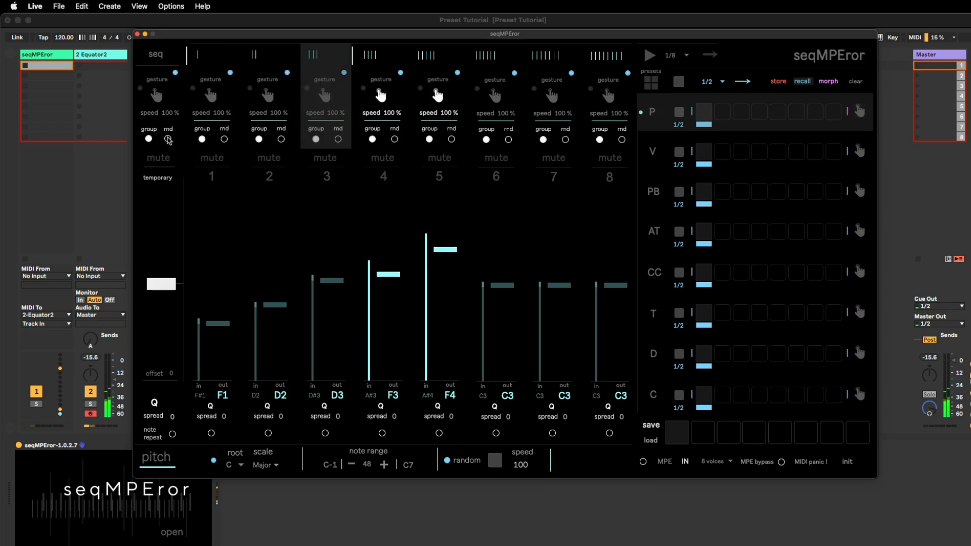
click(509, 140)
click(565, 140)
click(622, 140)
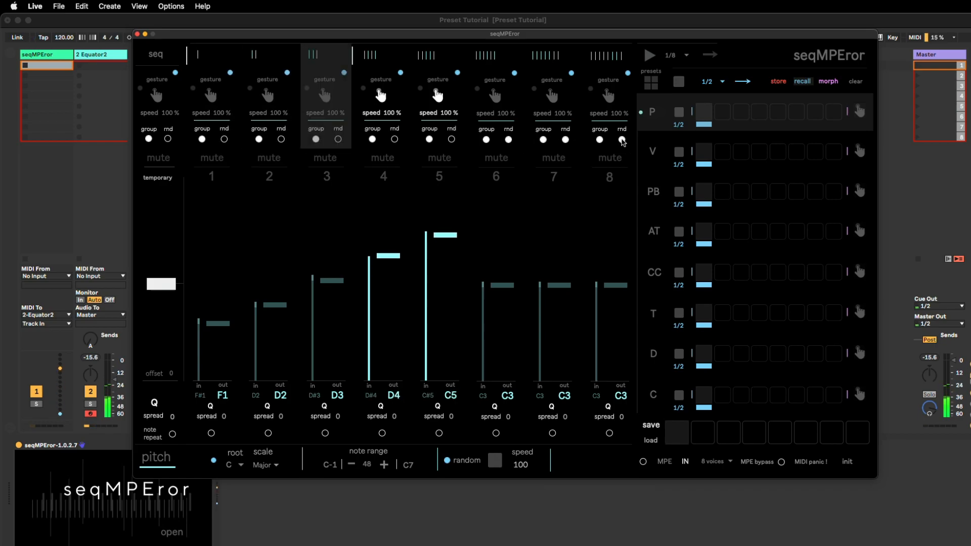
Start the pitch random generator and narrow its range to a high band for steps 6 to 8.
click(498, 462)
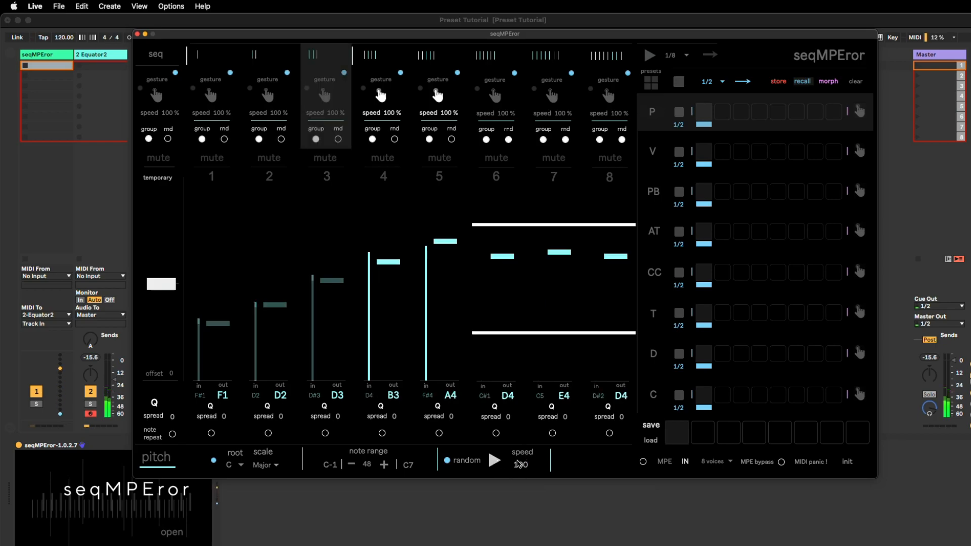
drag(537, 202, 540, 245)
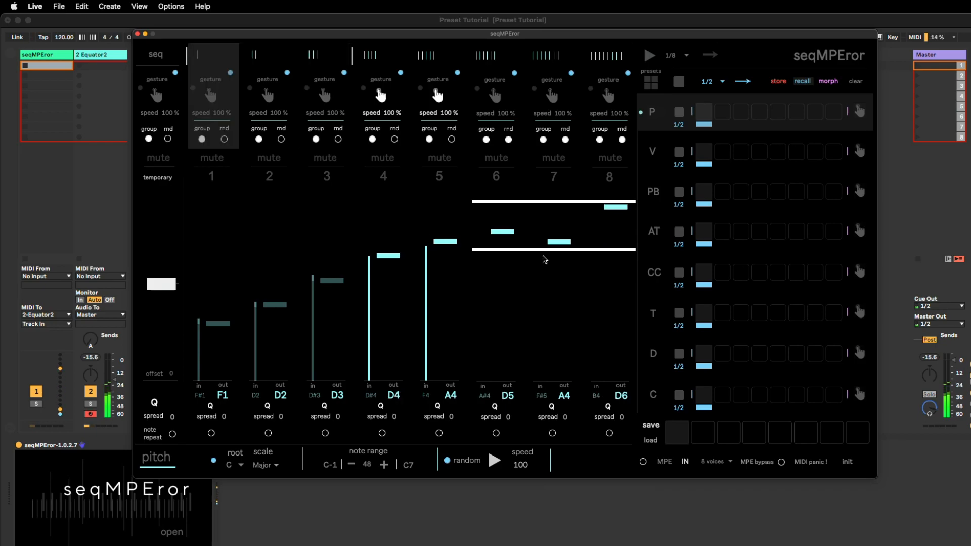
drag(547, 219, 549, 258)
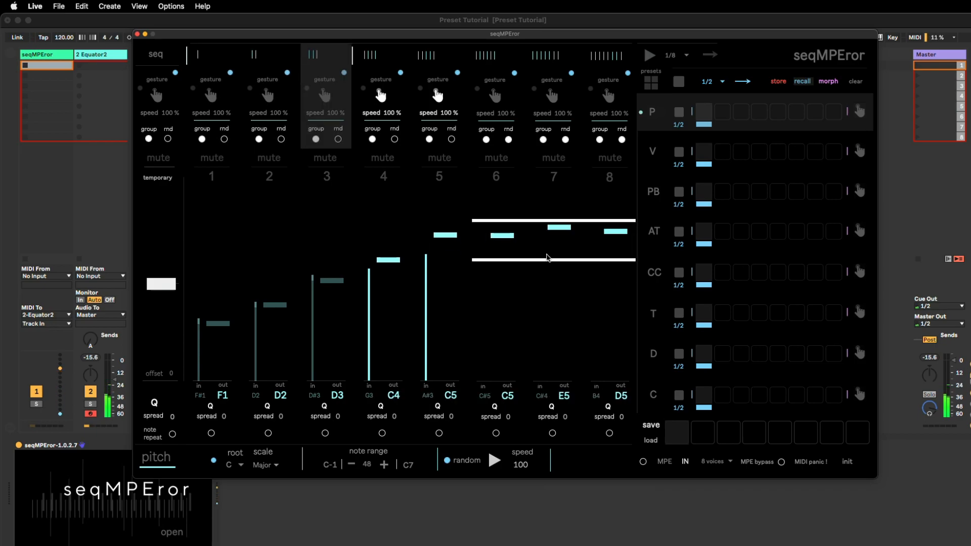
Record a velocity gesture that moves across all the steps.
click(653, 152)
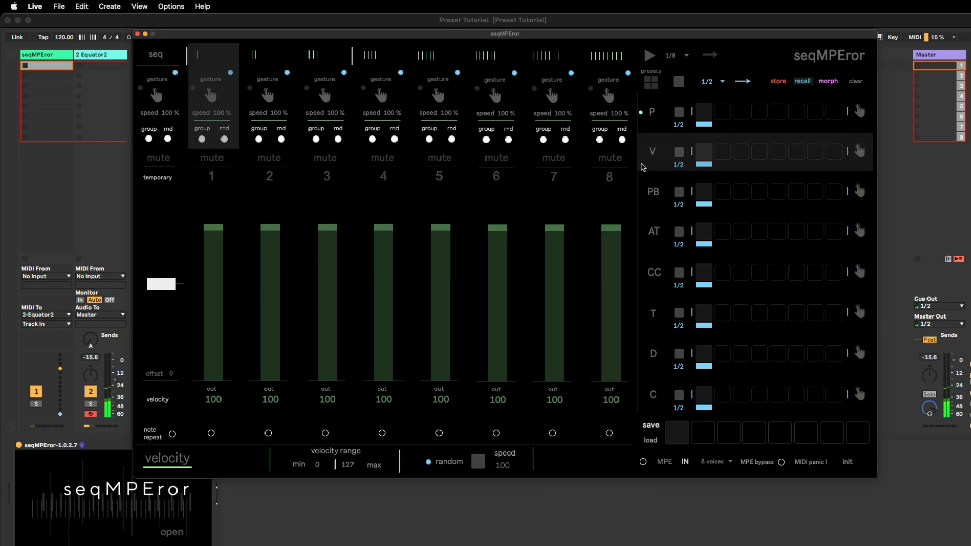
click(155, 98)
mouse_move(299, 315)
mouse_down()
mouse_move(181, 281)
mouse_move(644, 305)
mouse_move(239, 321)
mouse_move(373, 264)
mouse_move(640, 281)
mouse_move(200, 288)
mouse_move(546, 288)
mouse_up()
Start the aftertouch random generator and confine its range to a narrow low band across all steps.
click(653, 233)
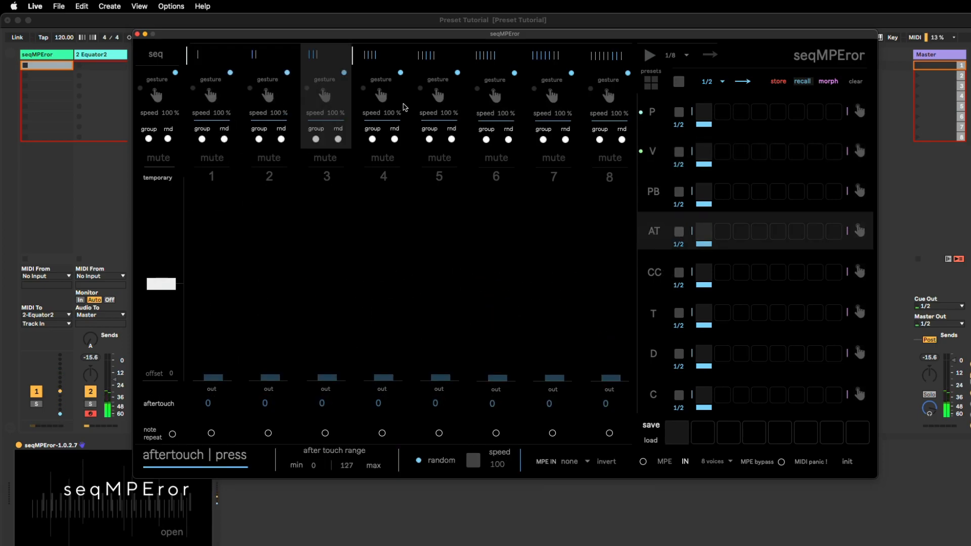
click(474, 464)
drag(411, 311, 422, 355)
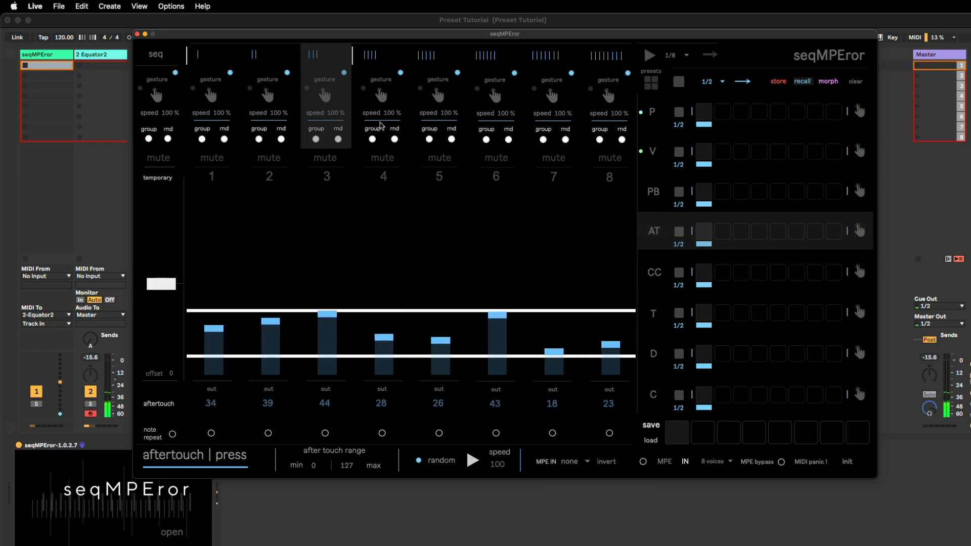
Exclude steps 3 and 6 from aftertouch randomisation and record an aftertouch gesture on step 6.
click(509, 139)
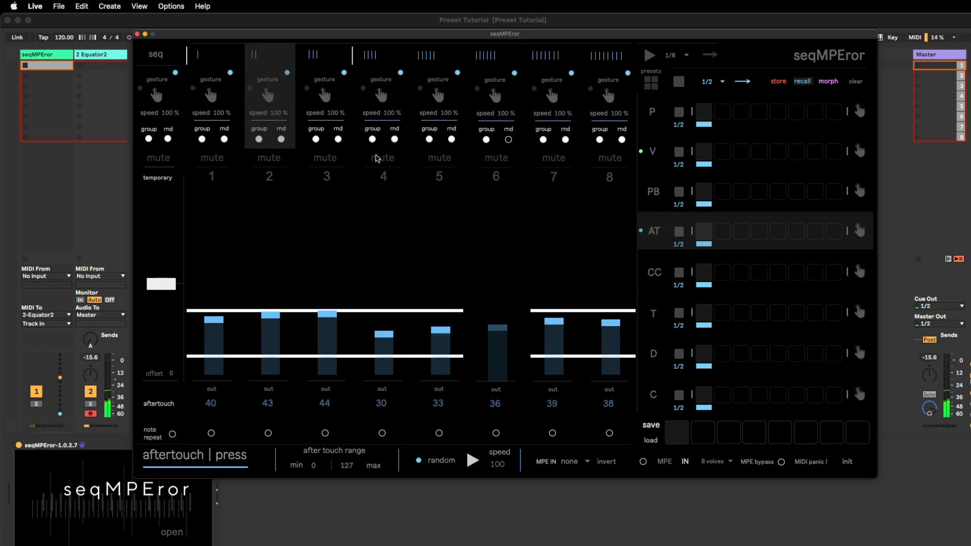
click(338, 140)
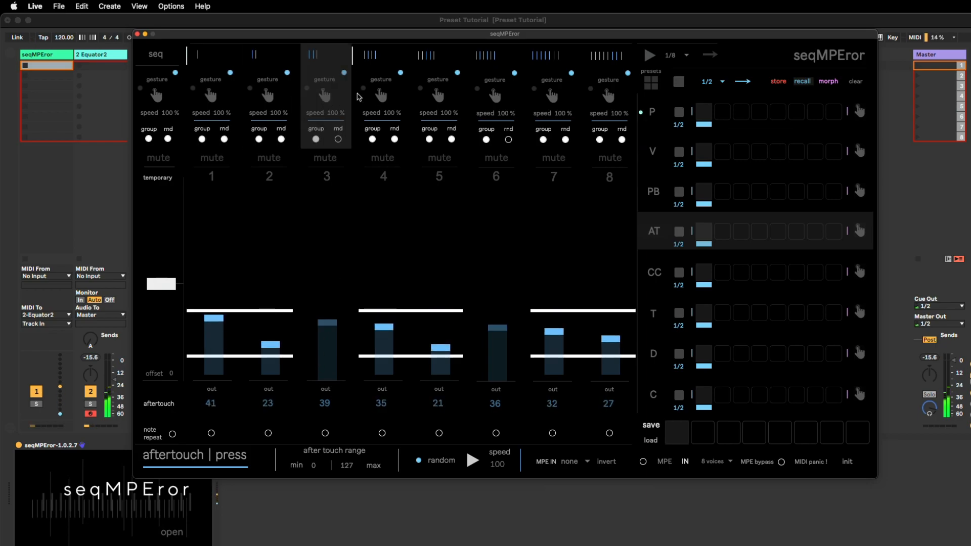
drag(501, 316, 498, 223)
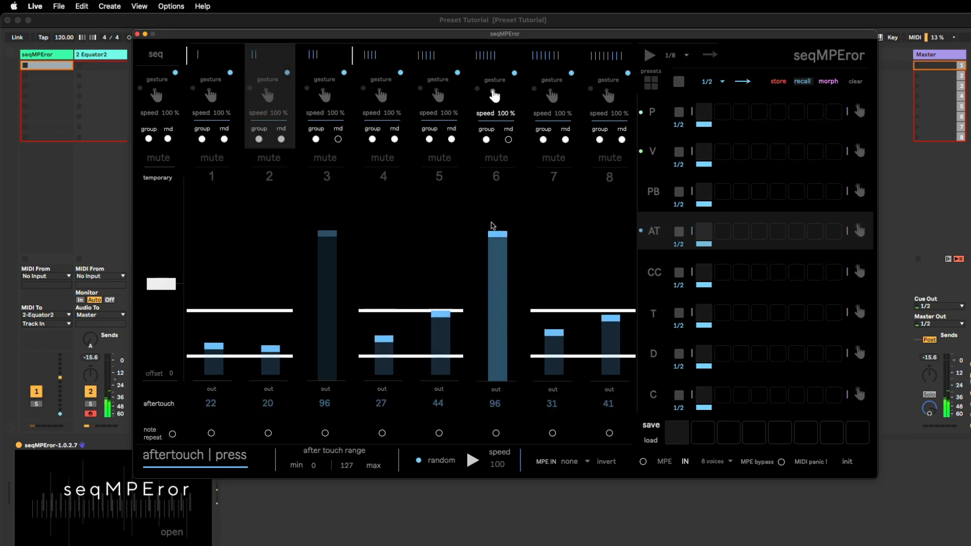
Show the file commands available for saving the Live Set.
click(59, 6)
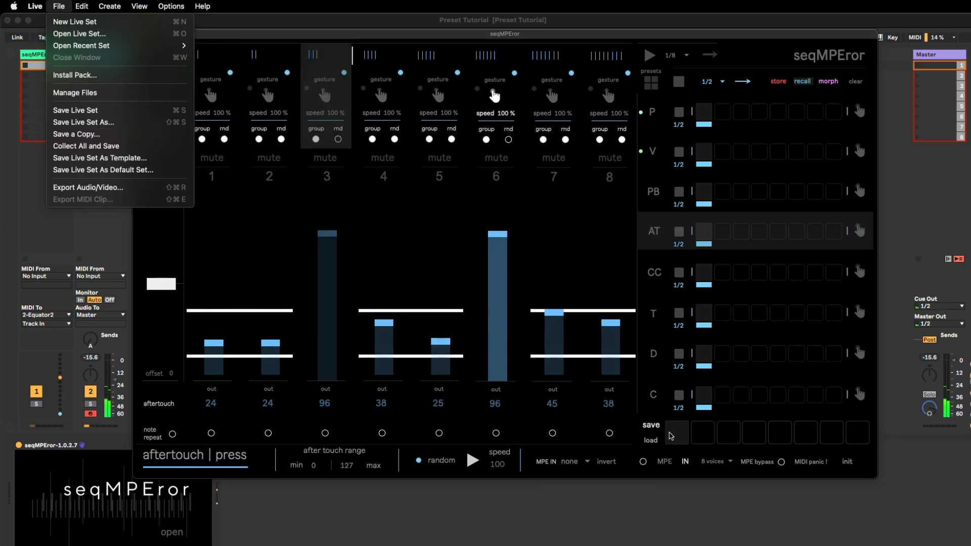
click(657, 414)
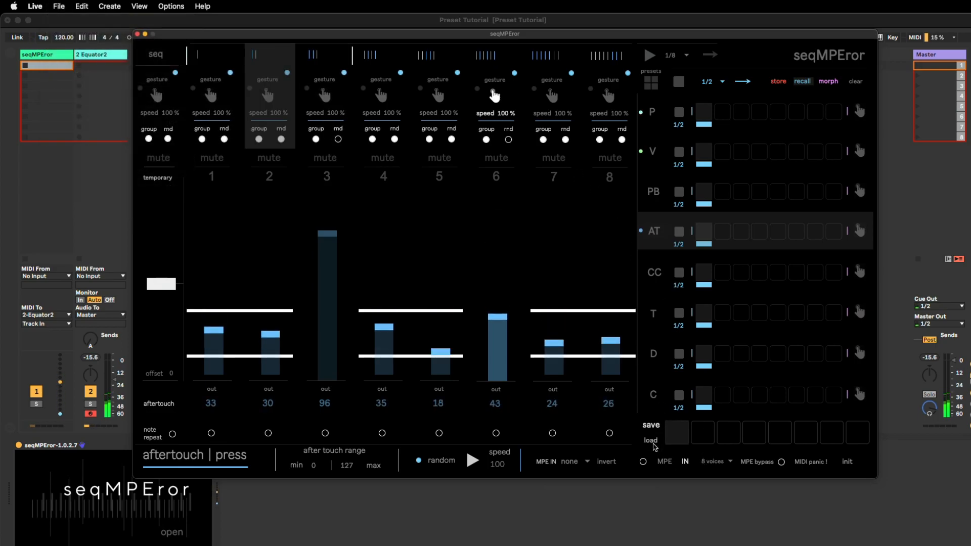
Move the pitch random range of steps 6 to 8 lower and bring up the Live Set file commands.
click(654, 112)
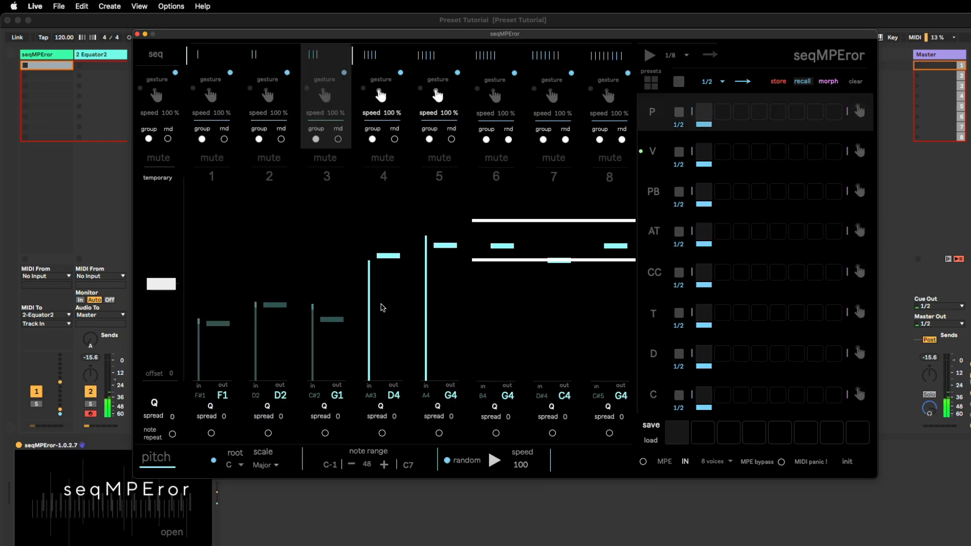
drag(558, 335, 561, 341)
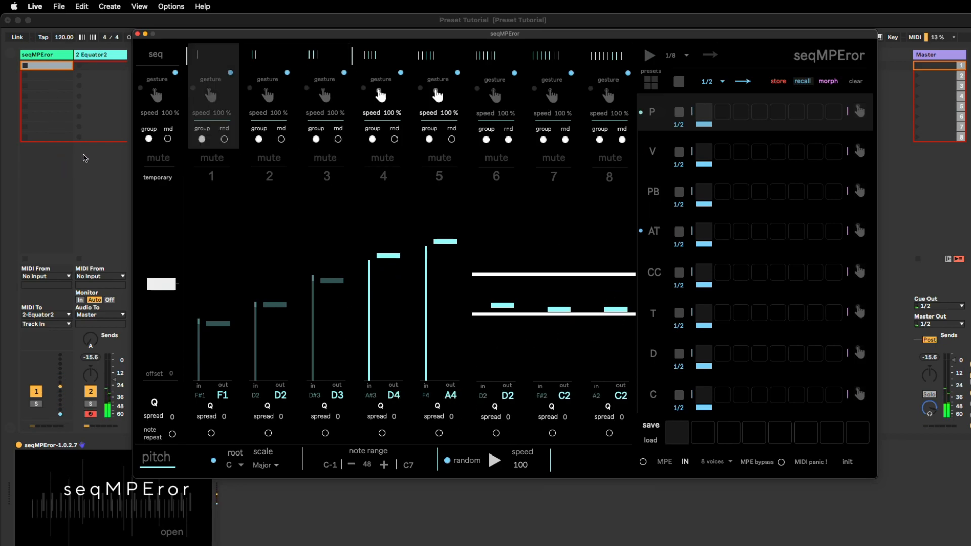
click(58, 6)
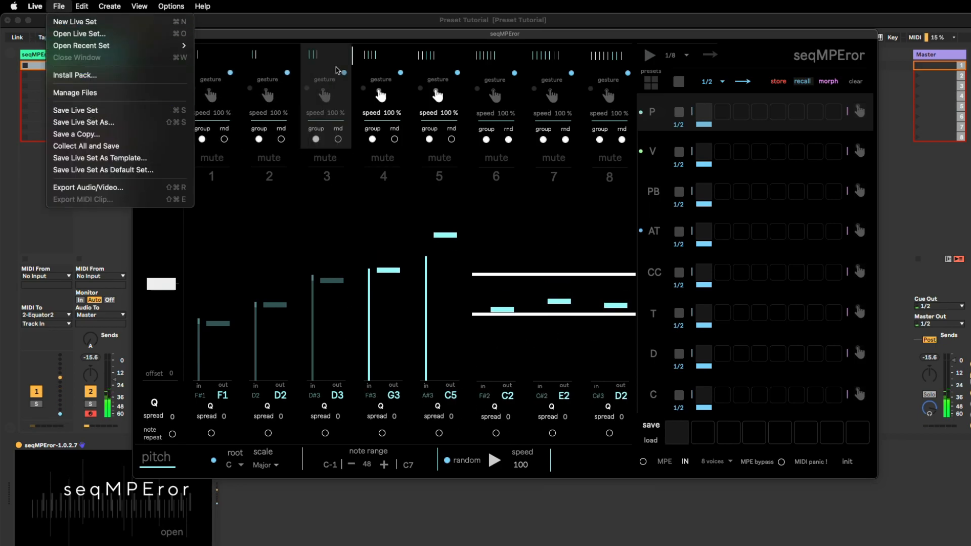
click(470, 35)
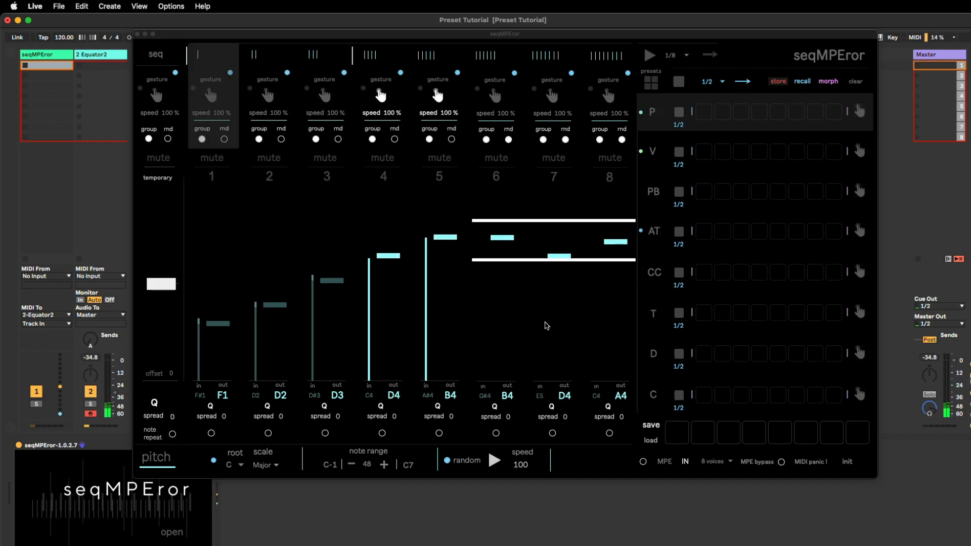
Lower the pitch gestures and random range on steps 4 to 8, and nudge the Equator2 track volume.
click(395, 295)
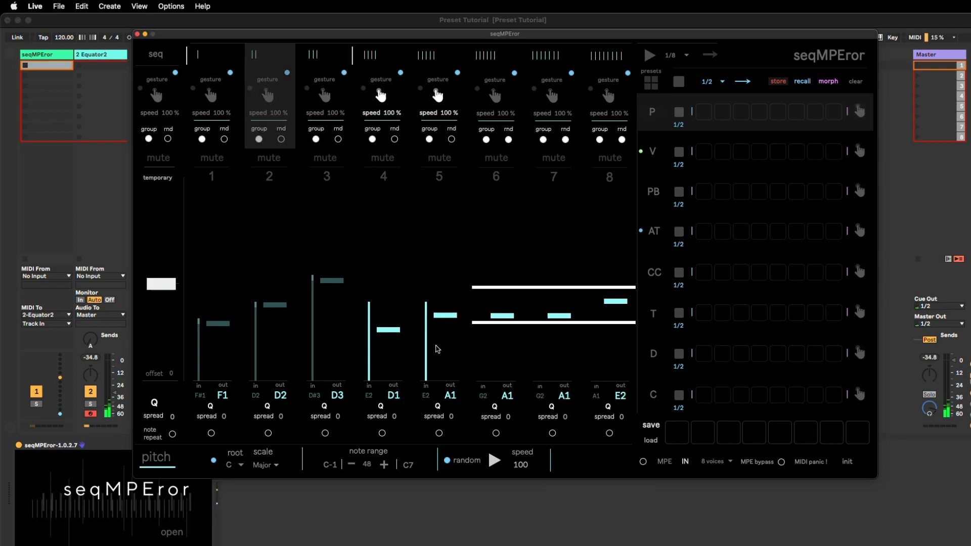
drag(116, 394, 116, 390)
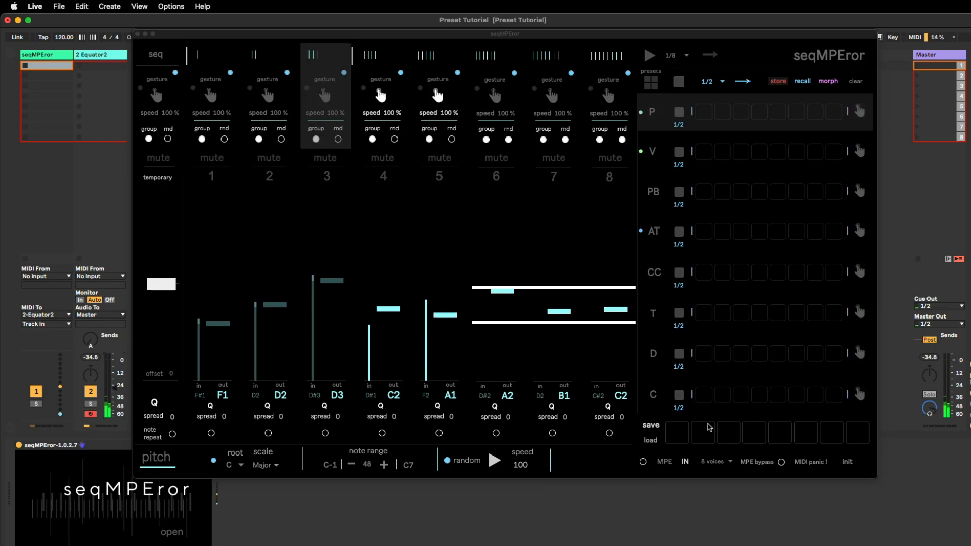
Draw a new, generally rising velocity gesture from step 1 to step 8.
click(653, 150)
mouse_move(222, 284)
mouse_down()
mouse_move(223, 293)
mouse_move(284, 255)
mouse_move(601, 251)
mouse_up()
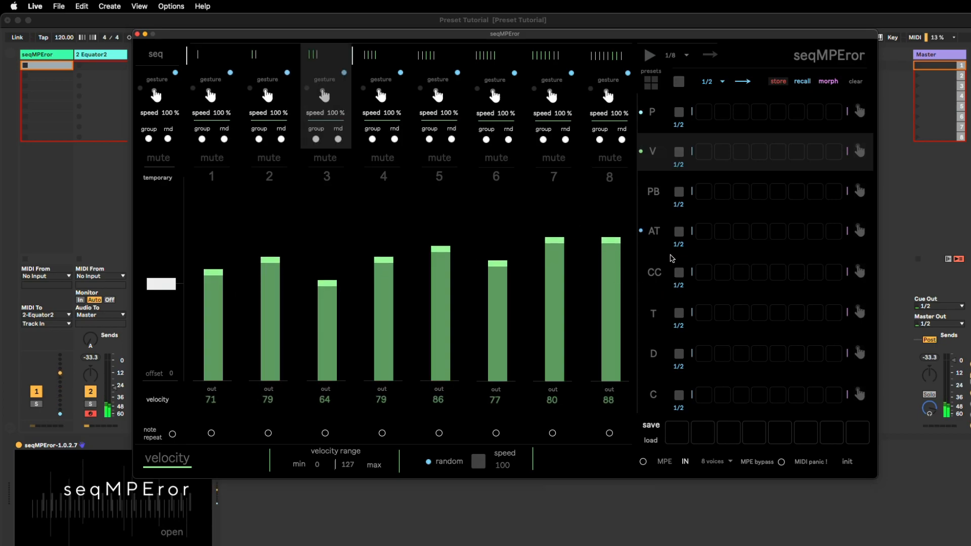
Set the time note values of steps 3, 4, 5, 7 and 8 to 1/8, and store the state in the first save slot.
click(657, 317)
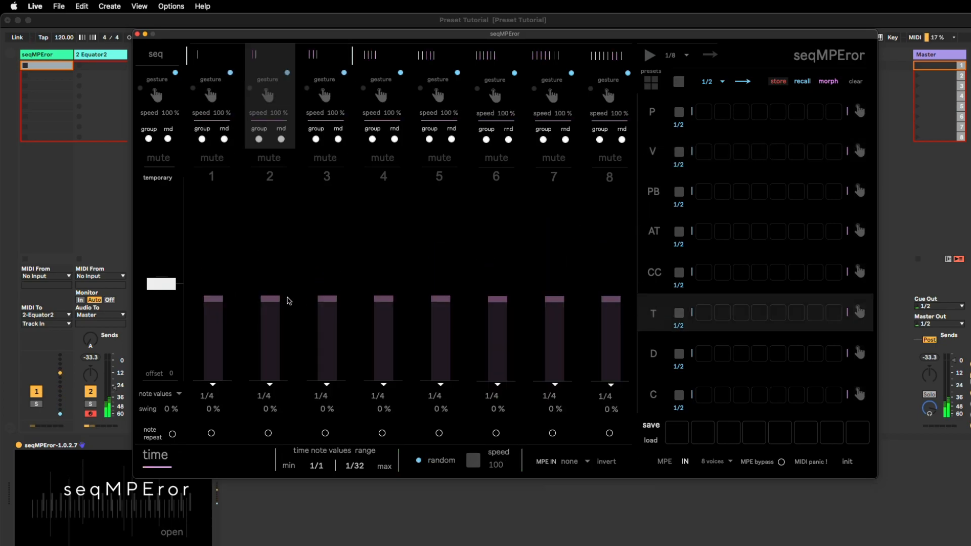
mouse_move(274, 296)
mouse_down()
mouse_move(416, 260)
mouse_move(553, 278)
mouse_move(619, 263)
mouse_up()
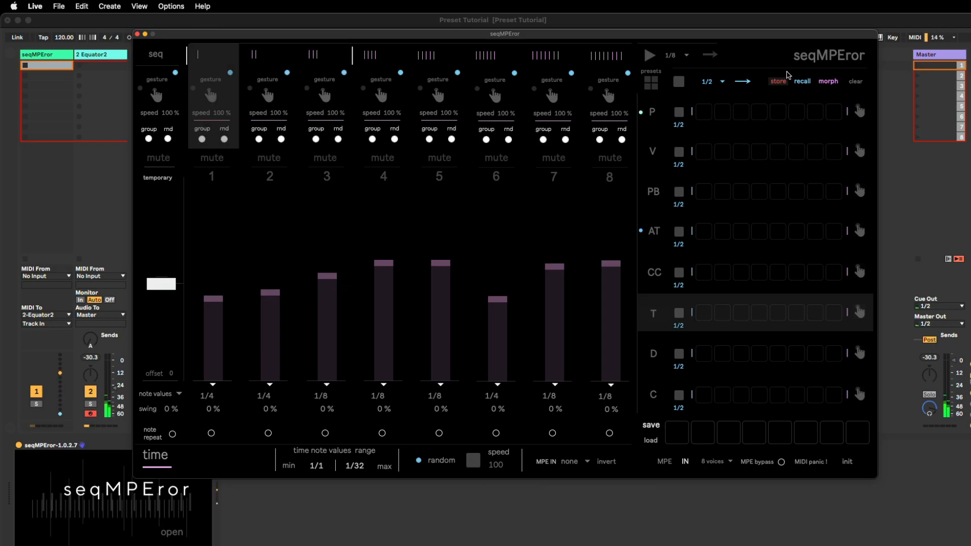
click(680, 432)
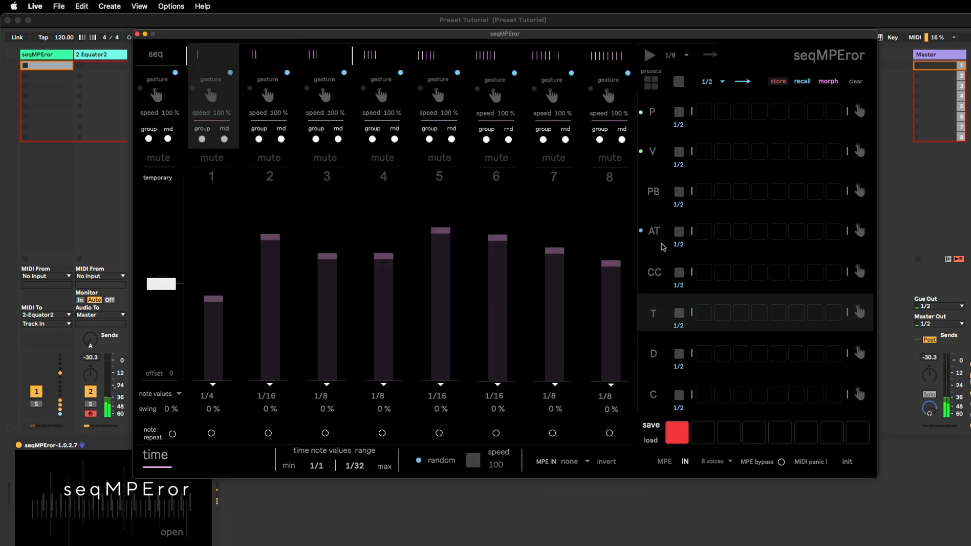
Redraw the velocity gesture and change the pitches, and store this variation in the second save slot.
click(654, 152)
drag(270, 283, 625, 287)
click(653, 113)
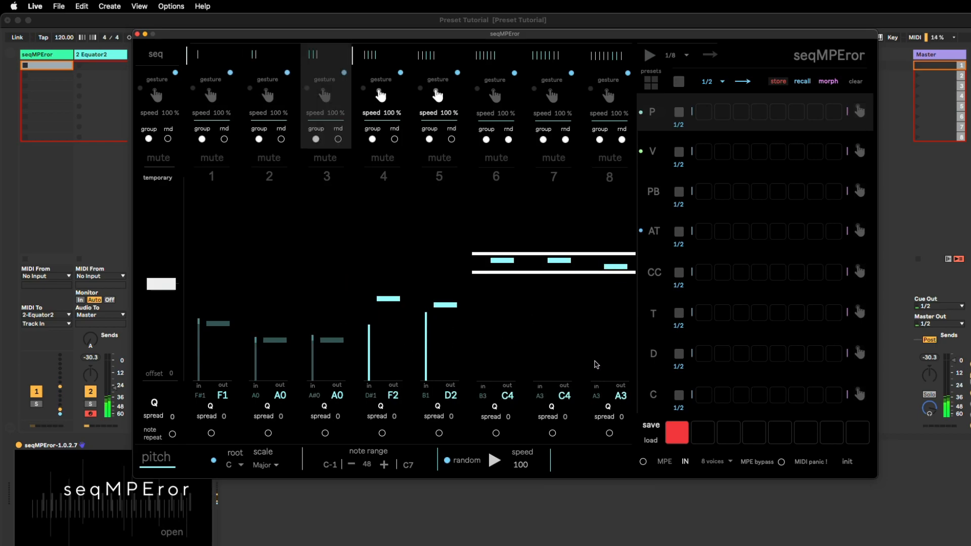
click(709, 438)
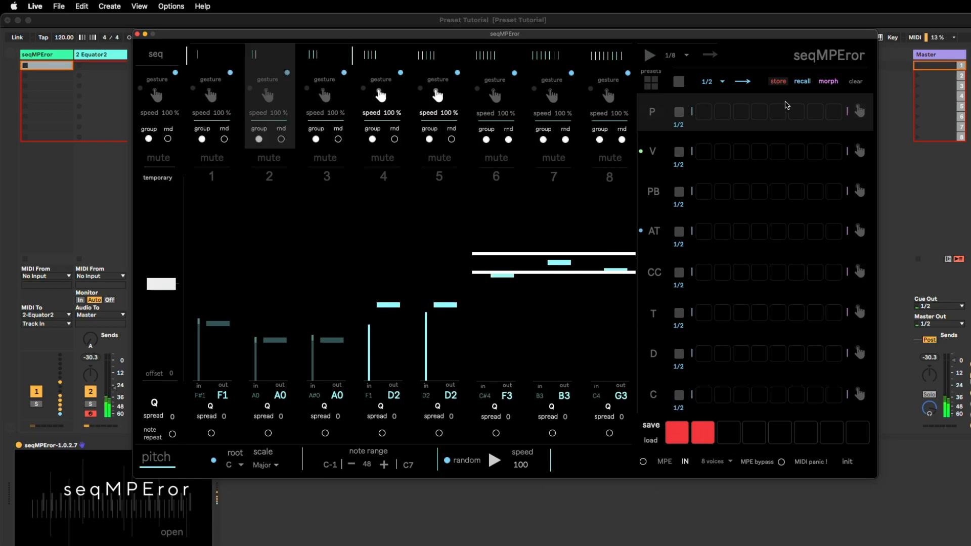
Switch the presets to recall mode, load the first stored state and review its velocity and aftertouch settings.
click(802, 82)
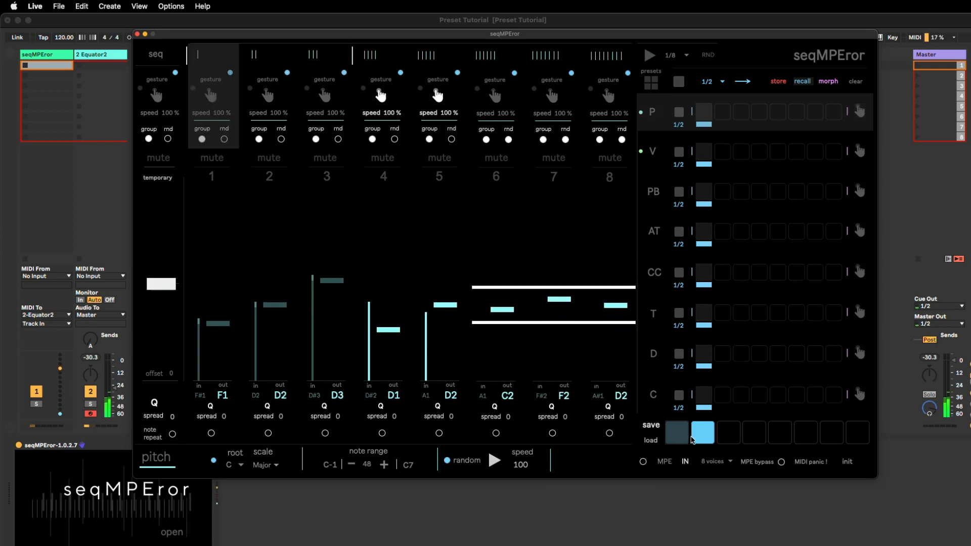
click(653, 151)
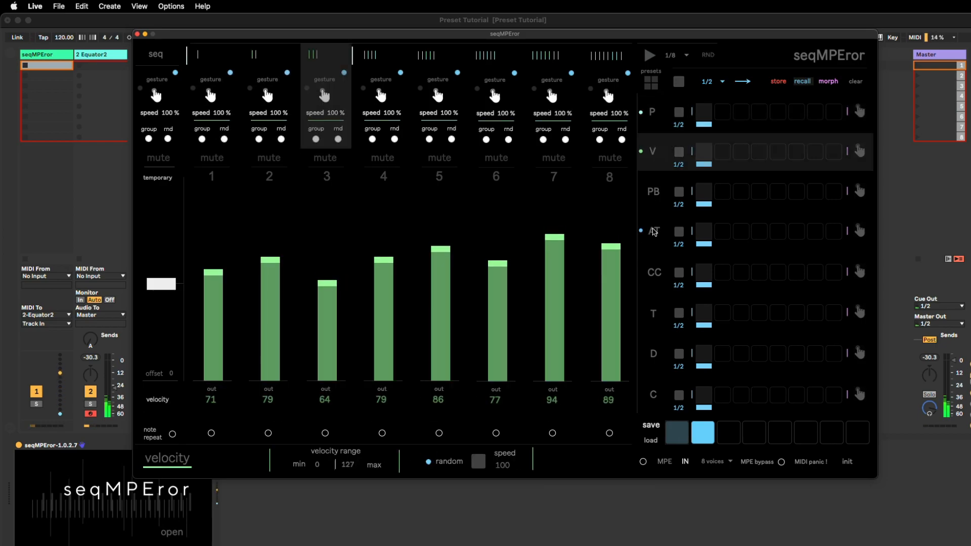
click(654, 234)
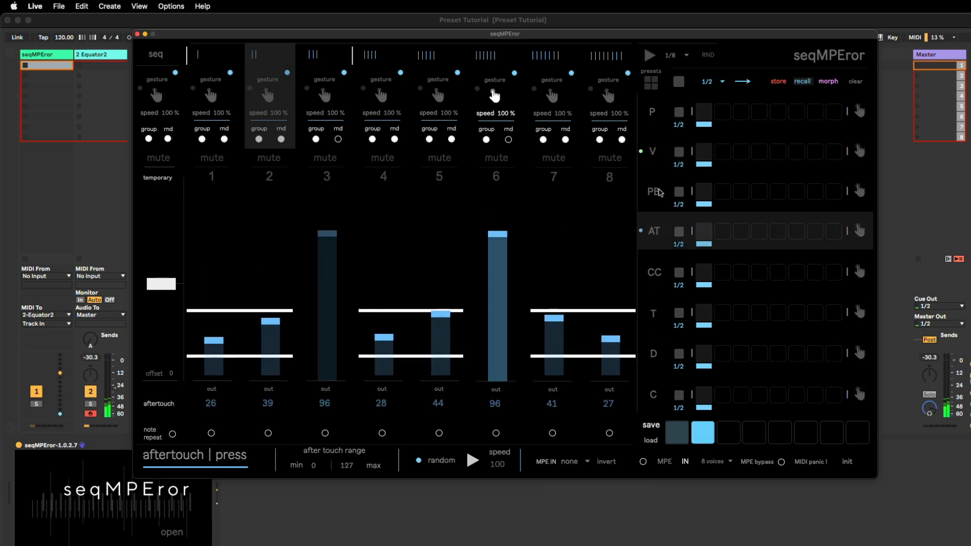
Display the velocity module and compare the stored states by recalling the second save slot and returning to the first.
click(657, 192)
click(653, 152)
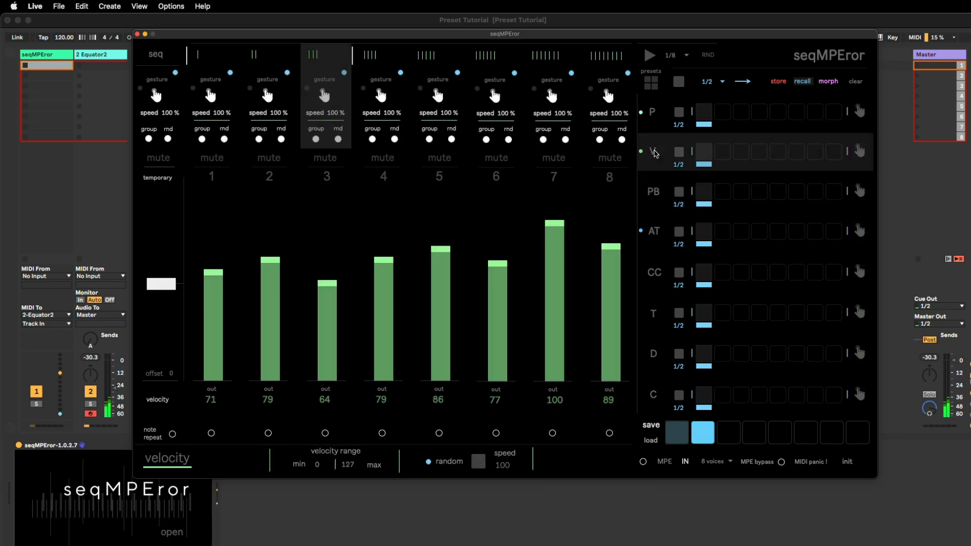
click(701, 437)
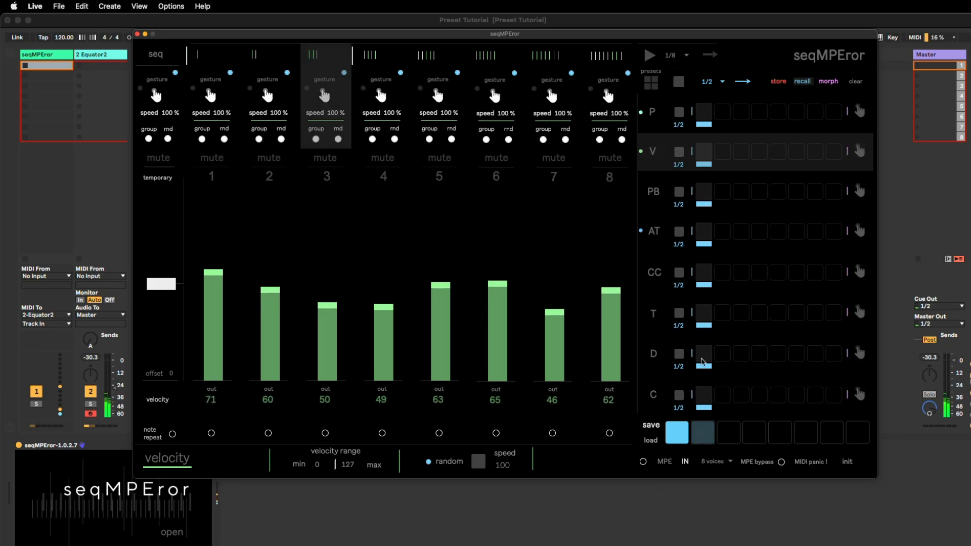
click(679, 436)
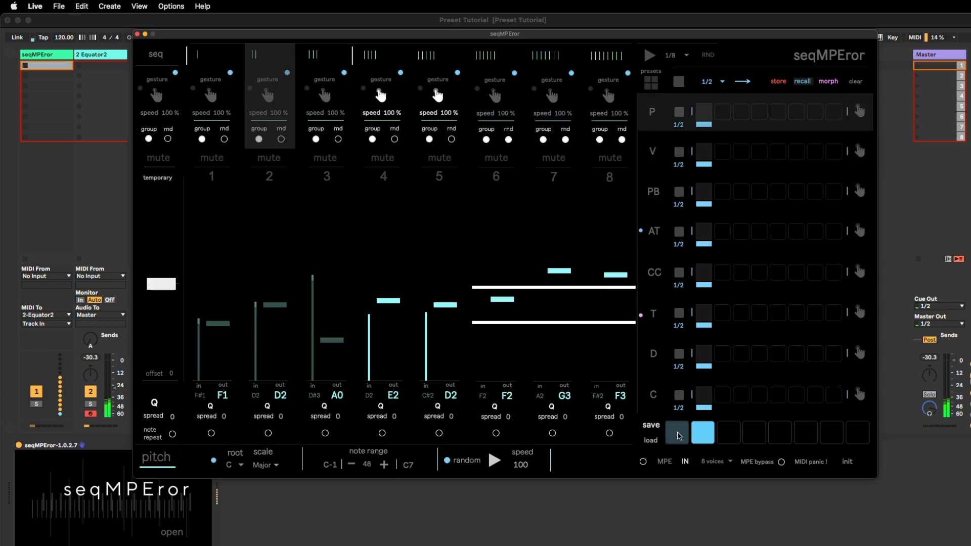
Compare the time note values of the stored states by recalling the second save slot and returning to the first.
click(654, 315)
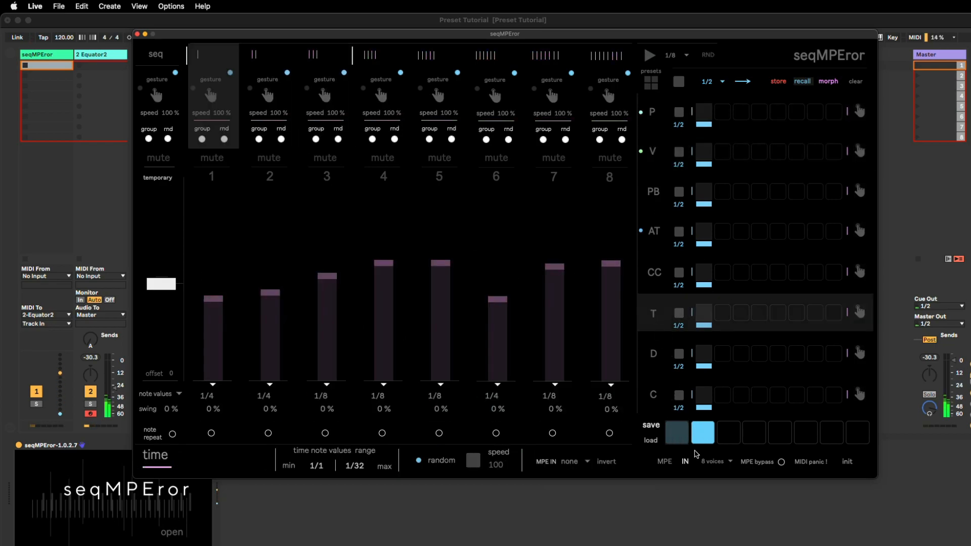
click(701, 436)
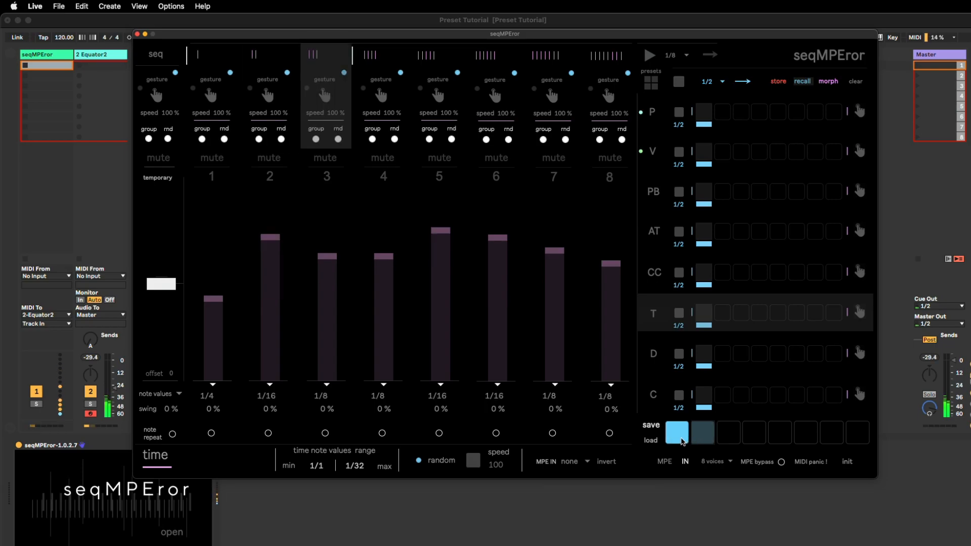
click(679, 438)
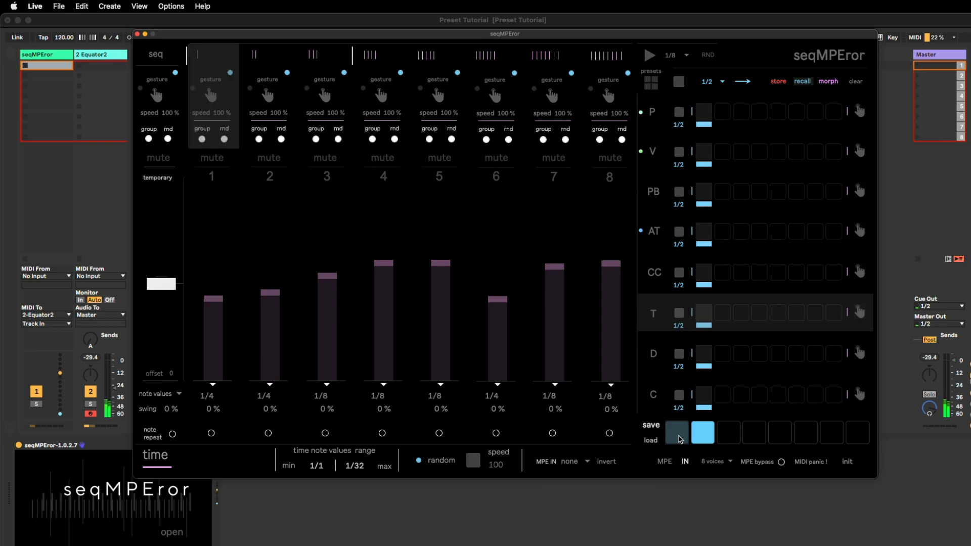
Review the pitch, velocity, pitch bend, aftertouch and control change modules of the first stored state.
click(653, 113)
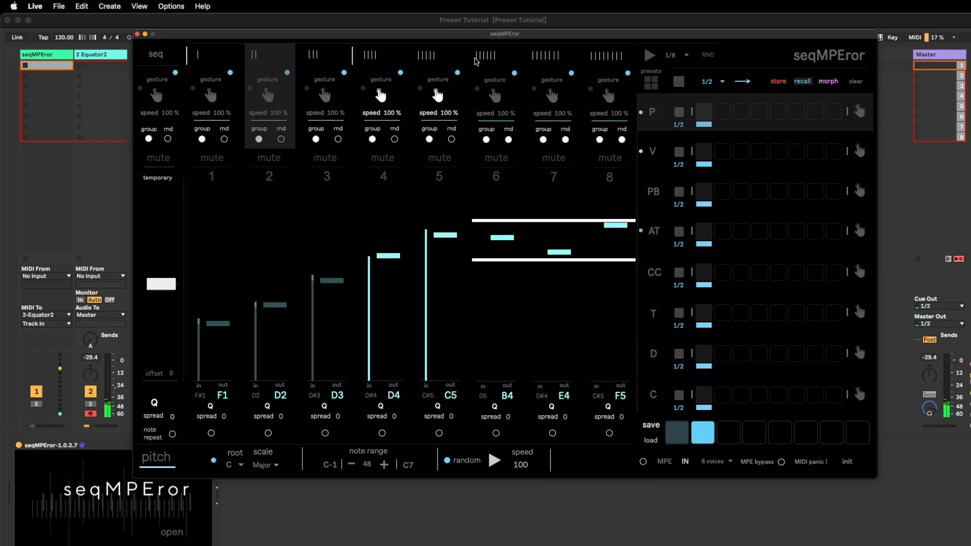
click(661, 161)
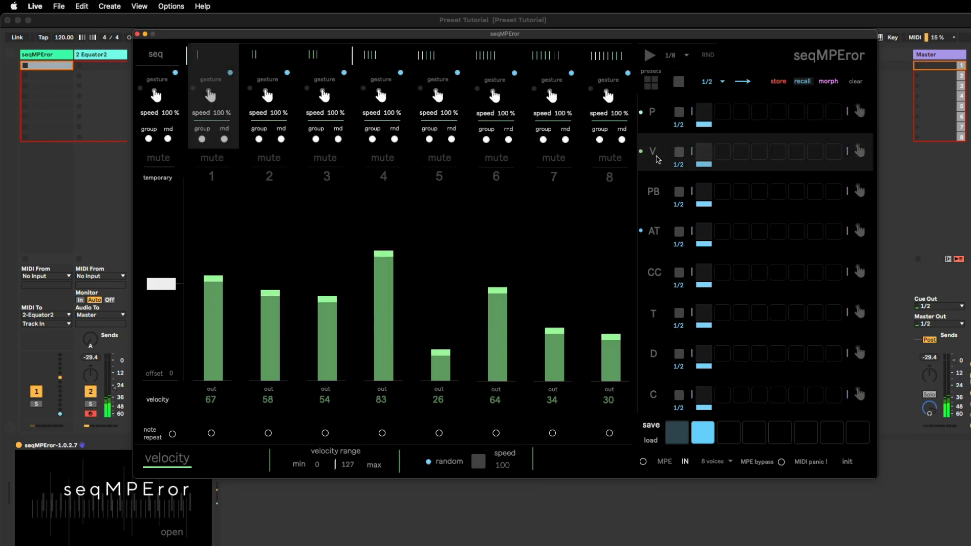
click(654, 195)
click(653, 231)
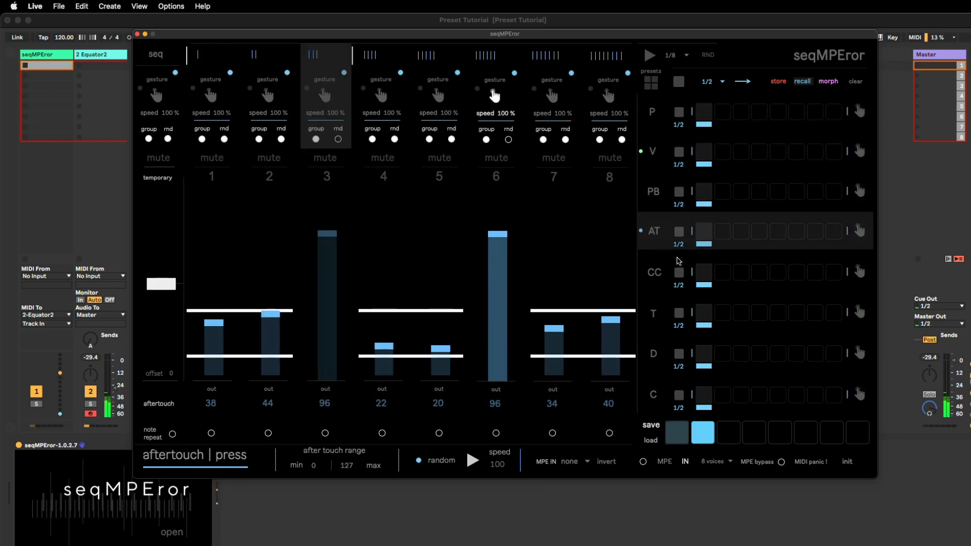
click(654, 272)
click(652, 112)
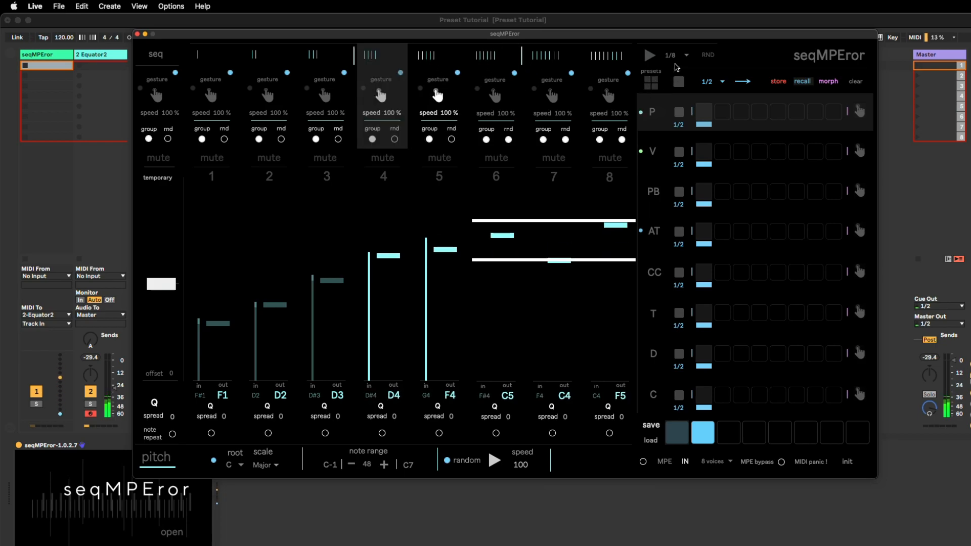
Set the sequence rate to 1/16 and redraw the time note values as 1/4 on steps 2–4 and 1/8 on steps 5–8, with note repeat on 2–4.
click(709, 82)
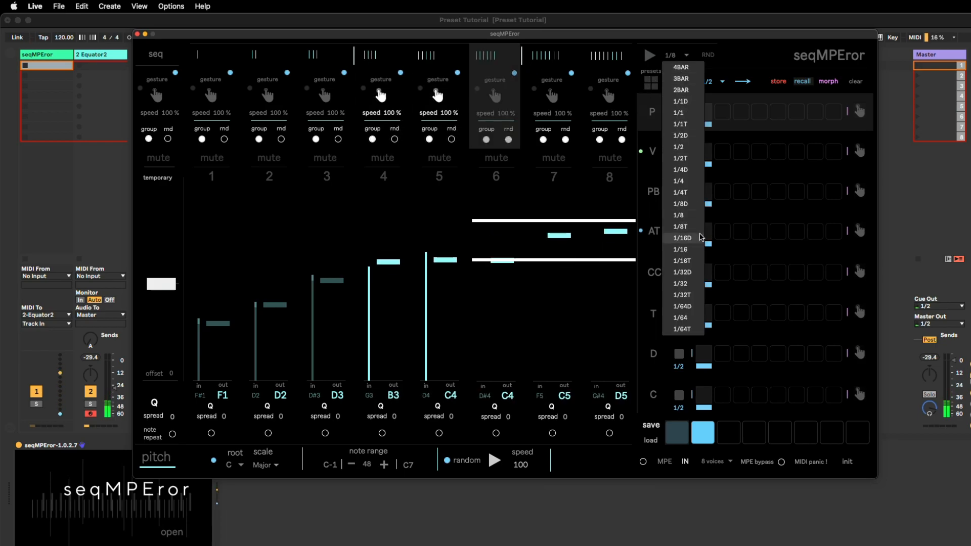
click(703, 250)
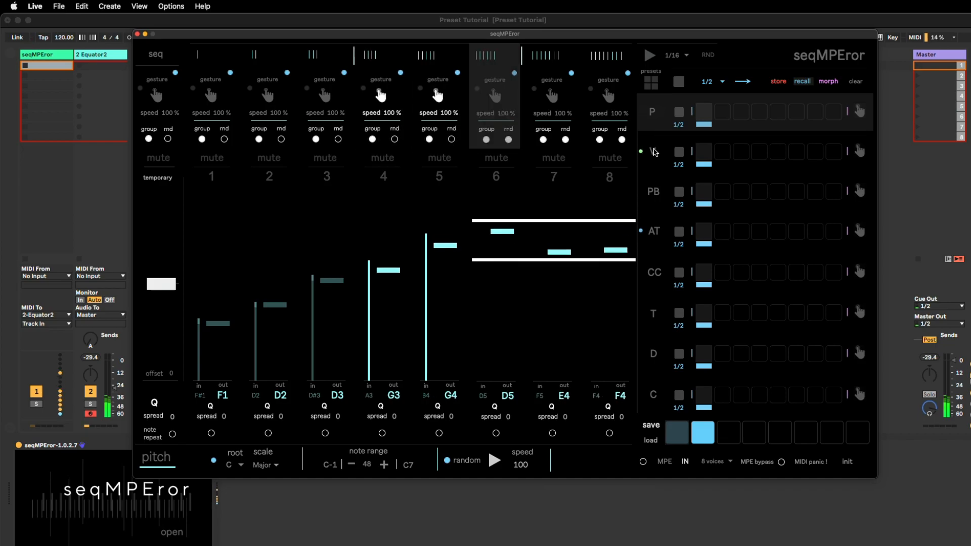
click(654, 314)
mouse_move(285, 313)
mouse_down()
mouse_move(440, 276)
mouse_move(627, 275)
mouse_up()
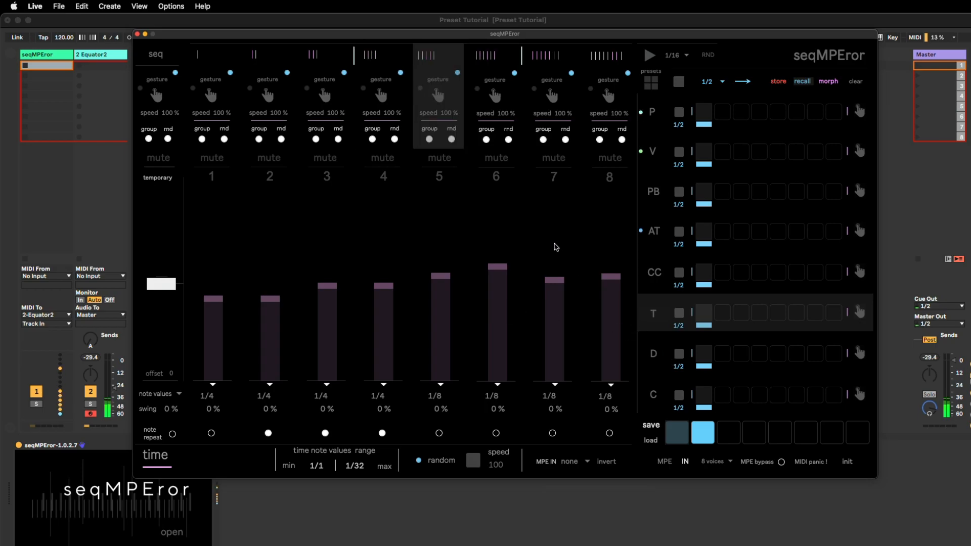
Draw a rising pitch bend from step 1 to step 8 and record a new pitch gesture on step 5.
click(655, 253)
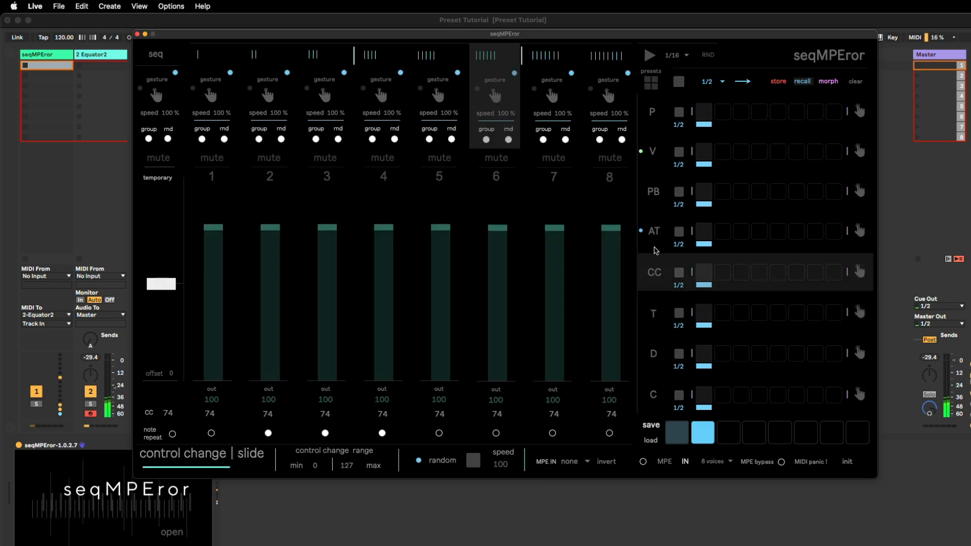
click(654, 233)
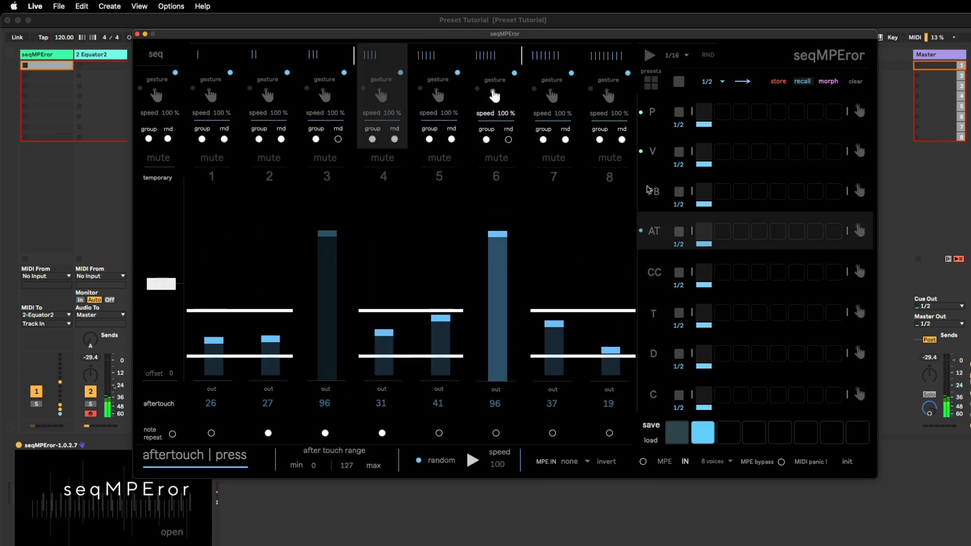
click(651, 193)
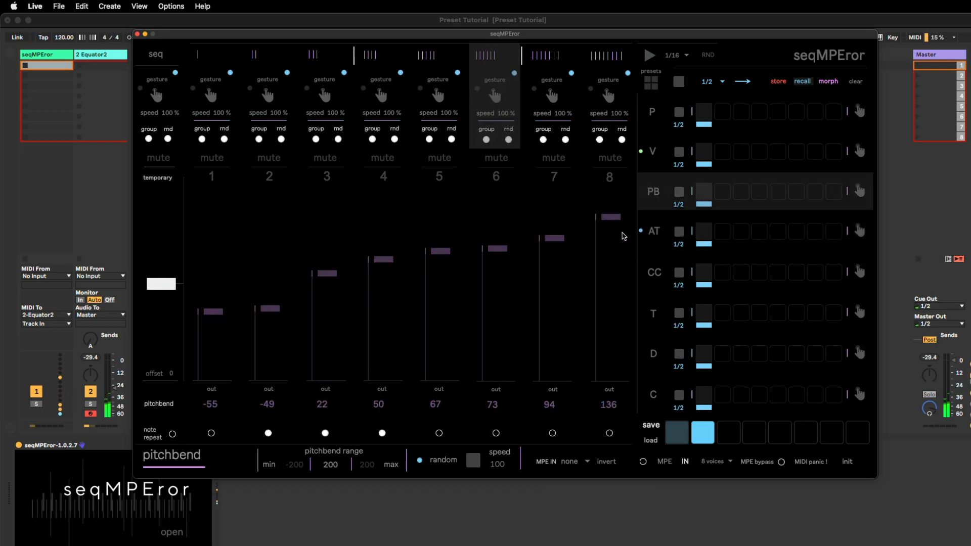
click(659, 153)
click(654, 116)
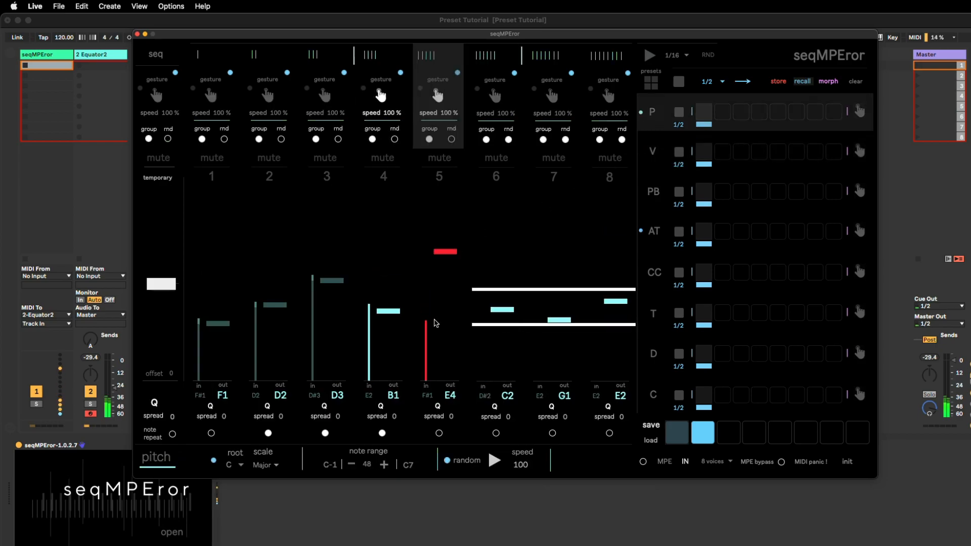
Set the time note values to 1/16 on step 2 and 1/8 on steps 3 and 4, and store the state in the third save slot.
click(656, 314)
mouse_move(370, 264)
mouse_down()
mouse_move(269, 262)
mouse_move(270, 238)
mouse_up()
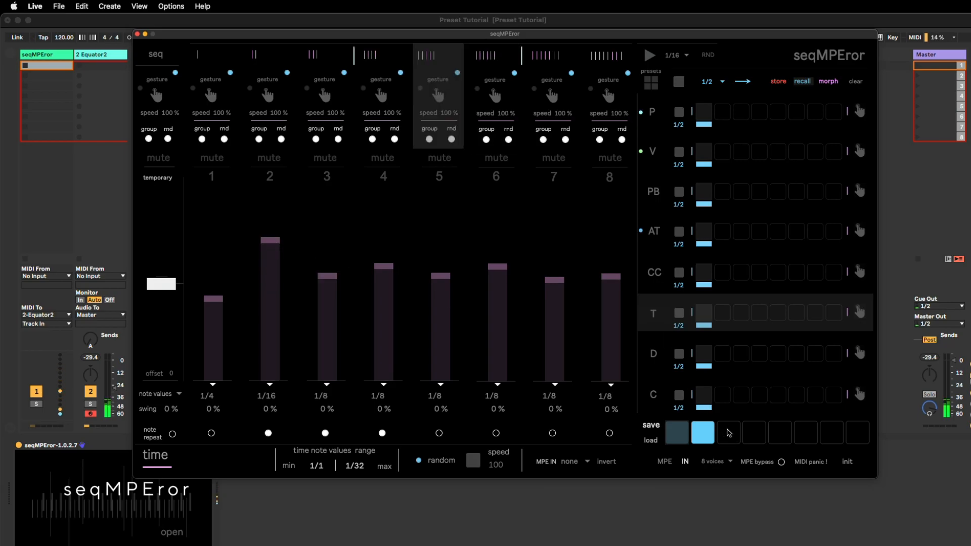
click(781, 82)
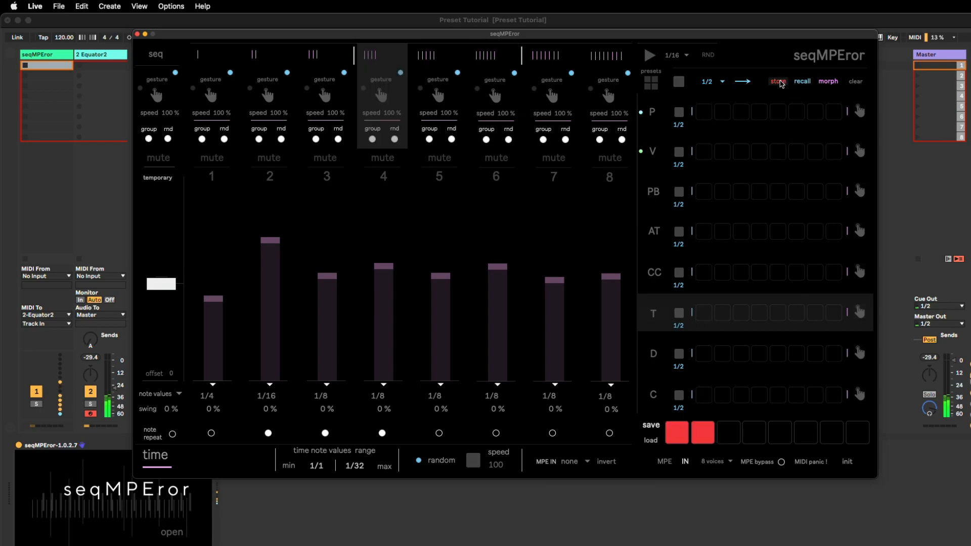
click(733, 434)
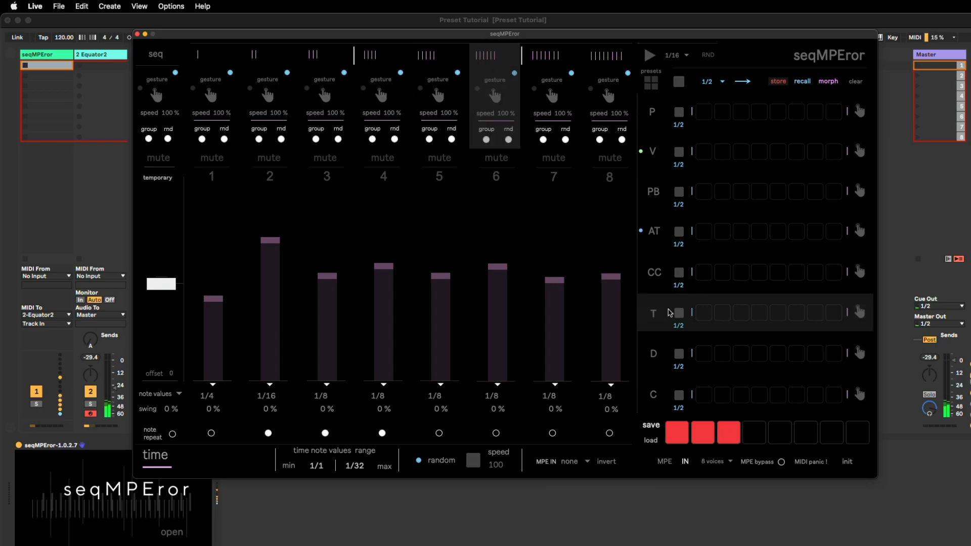
Switch the presets to recall mode and load the second, third, second and first stored states in turn.
click(800, 83)
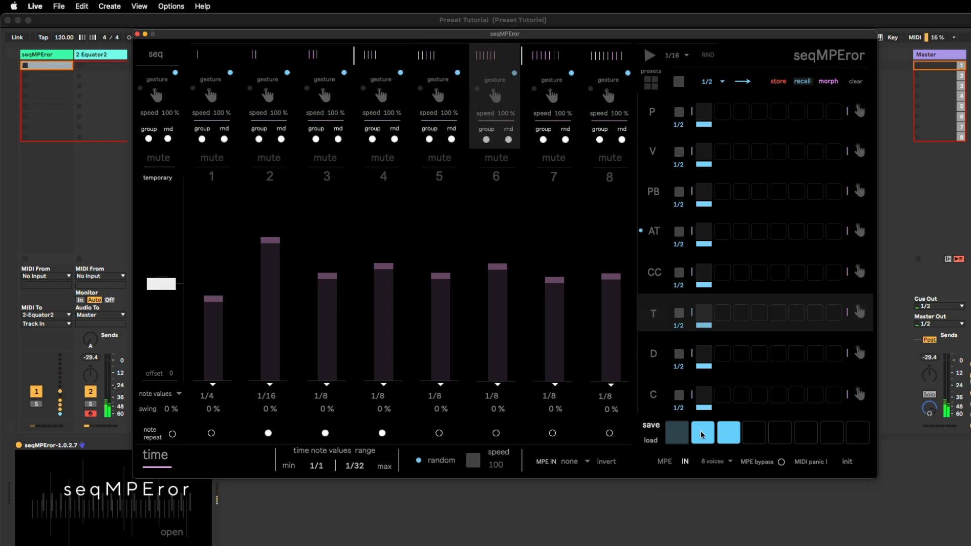
click(702, 434)
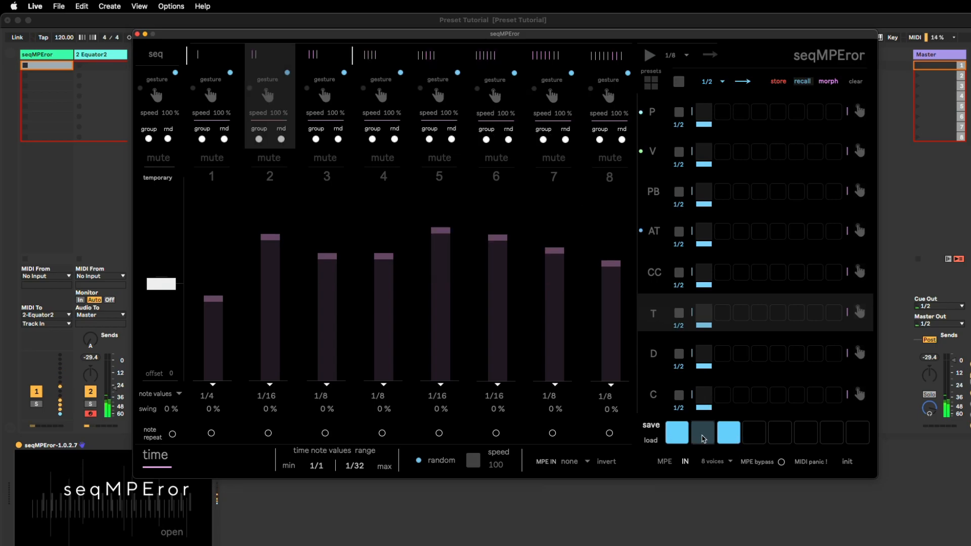
click(728, 439)
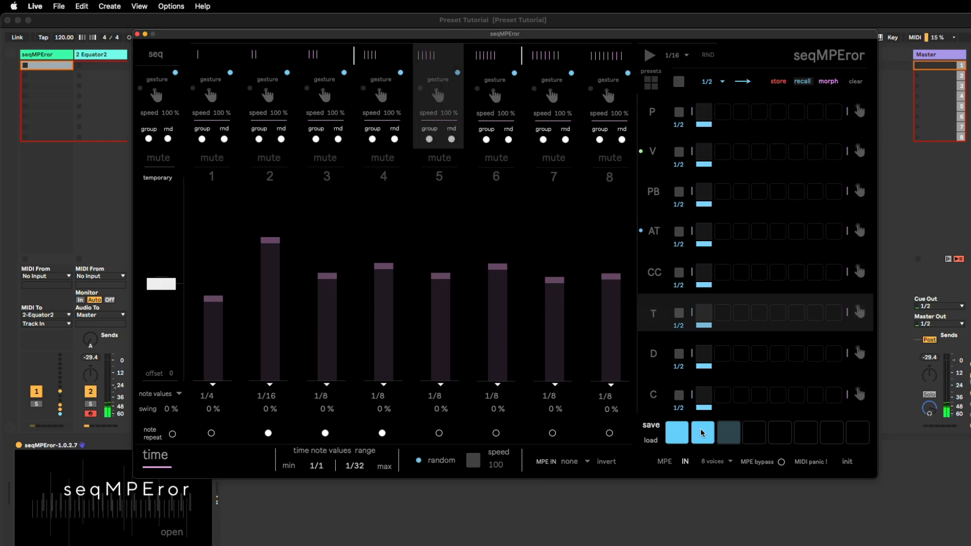
click(702, 434)
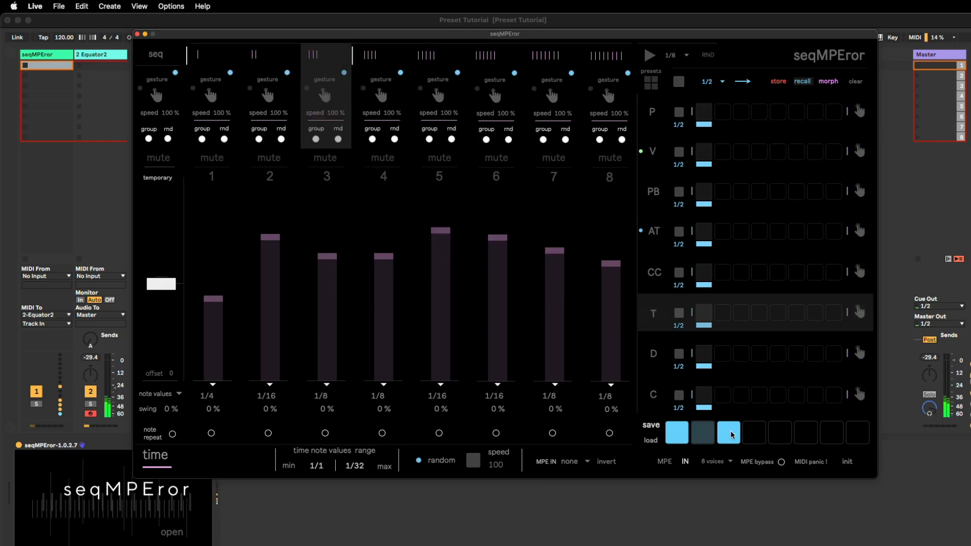
click(676, 438)
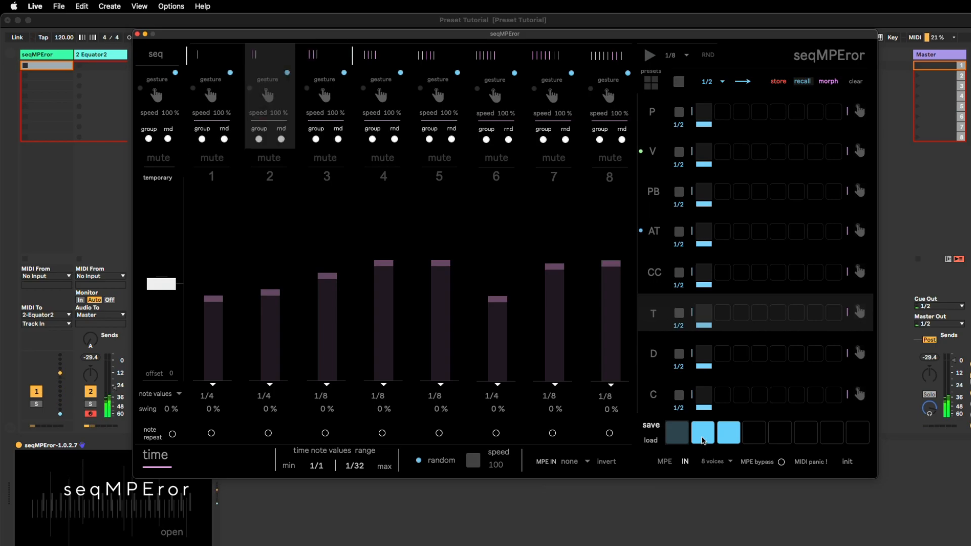
Review the pitch and velocity modules of the recalled first state.
click(653, 112)
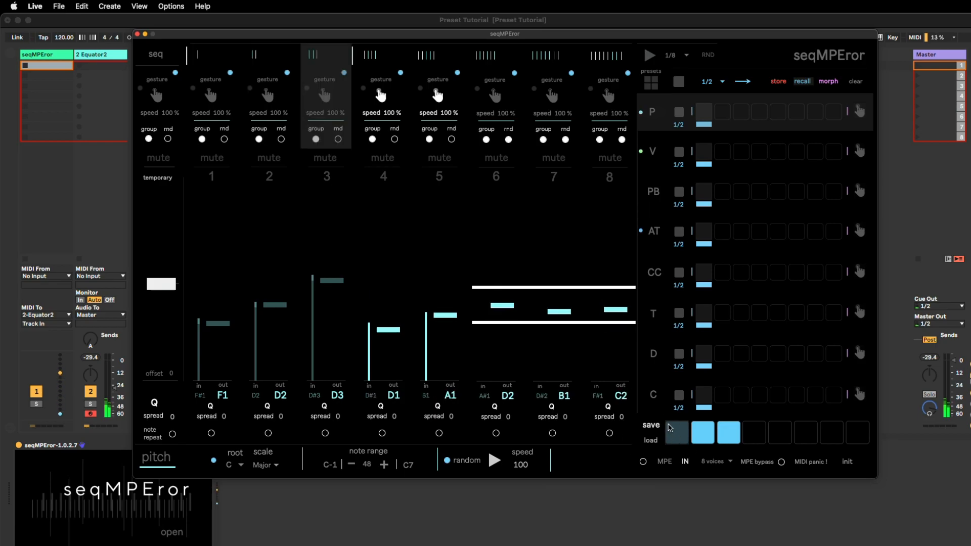
click(650, 442)
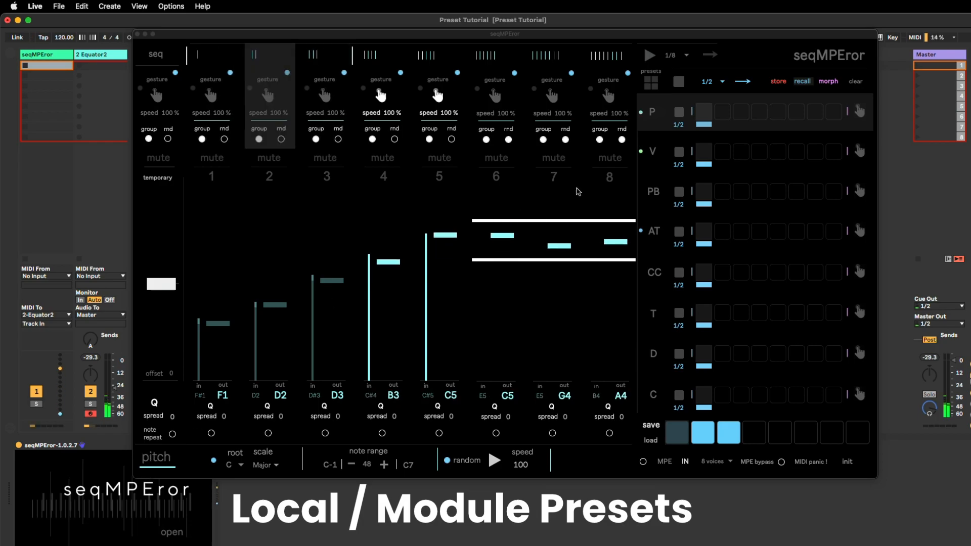
click(654, 154)
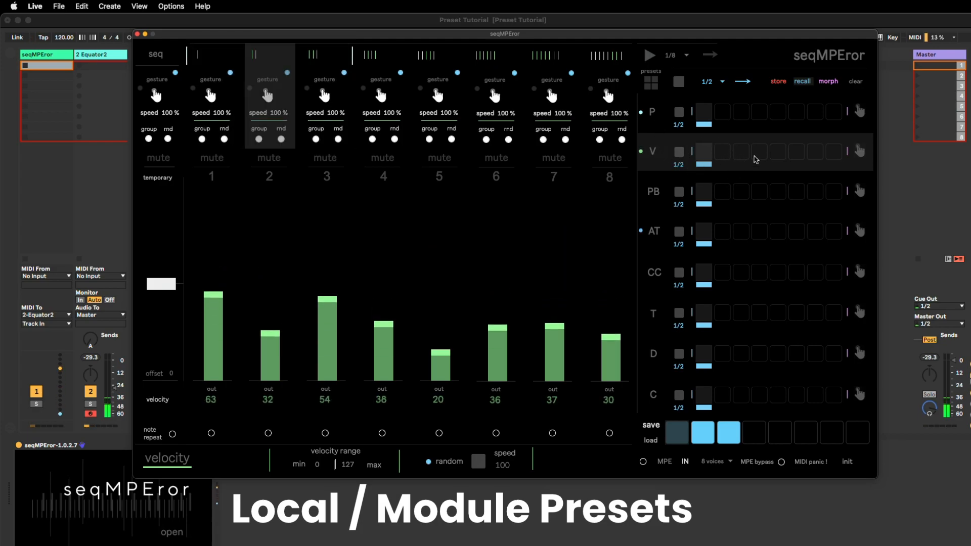
Display the pitch module and stop both the sequence playback and the pitch module's random playback.
click(656, 115)
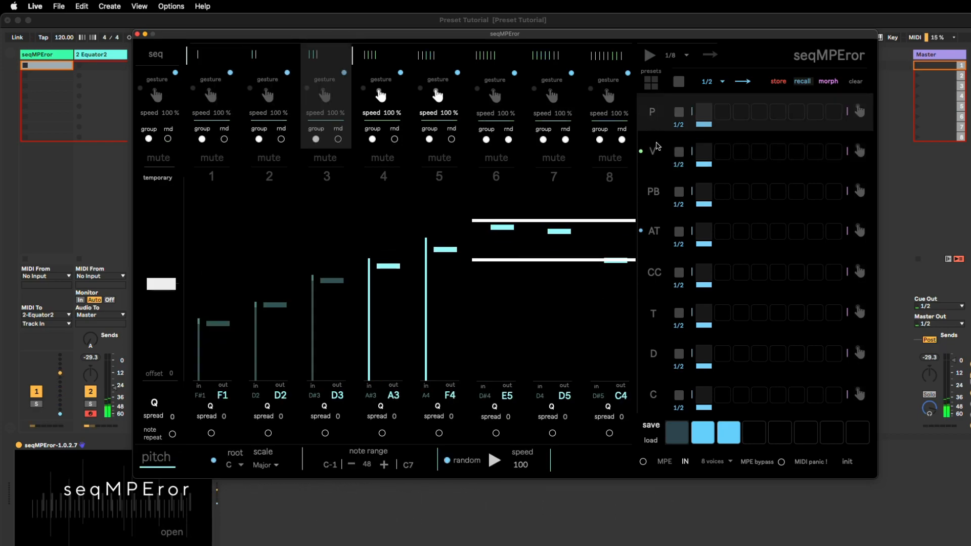
click(649, 56)
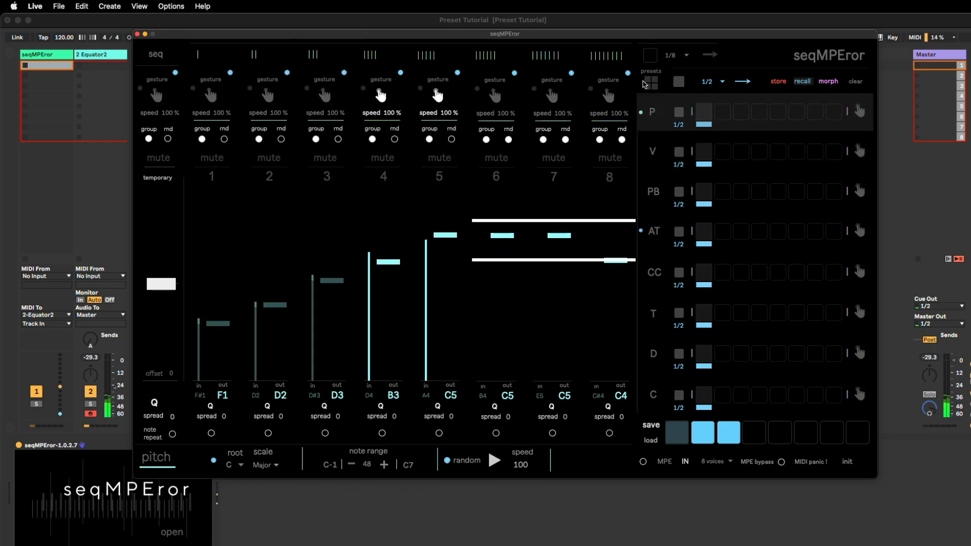
click(495, 461)
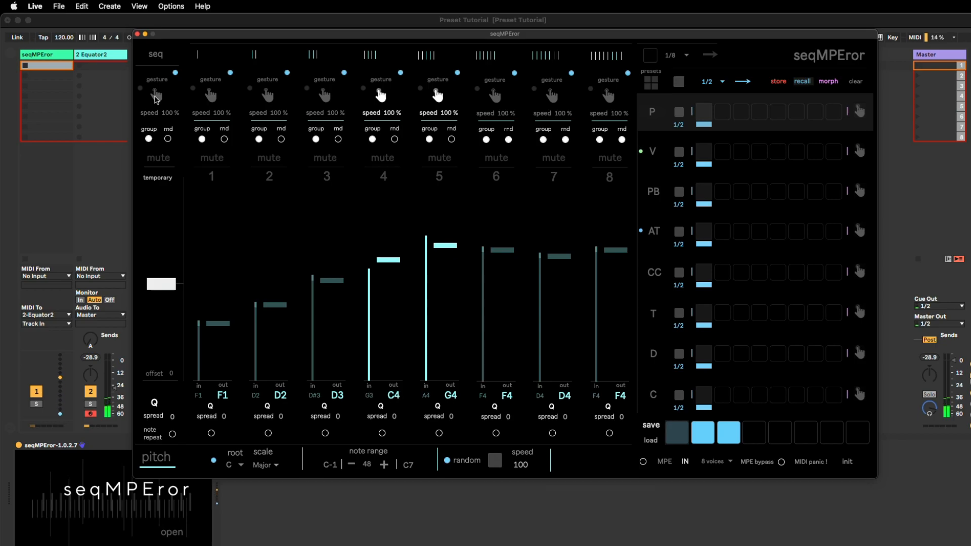
Store three pitch variations in the pitch module's first three preset slots, recording a new pitch gesture on step 1 before the third.
click(780, 82)
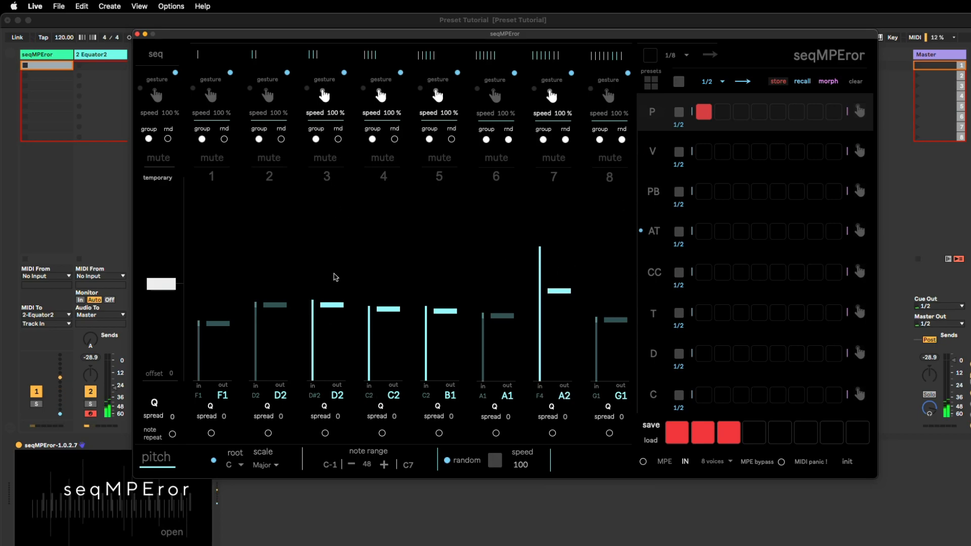
click(722, 111)
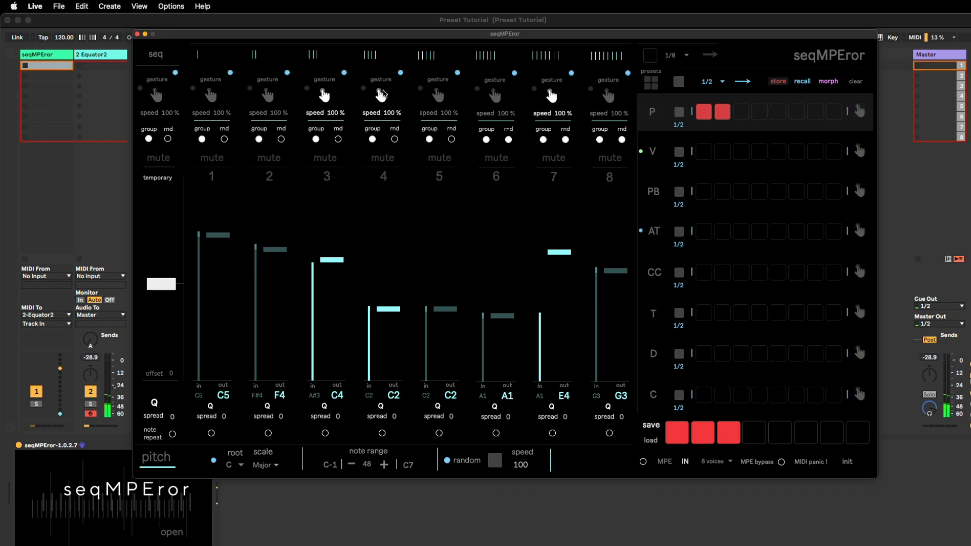
mouse_move(223, 221)
mouse_down()
mouse_move(219, 200)
mouse_move(220, 228)
mouse_move(220, 217)
mouse_up()
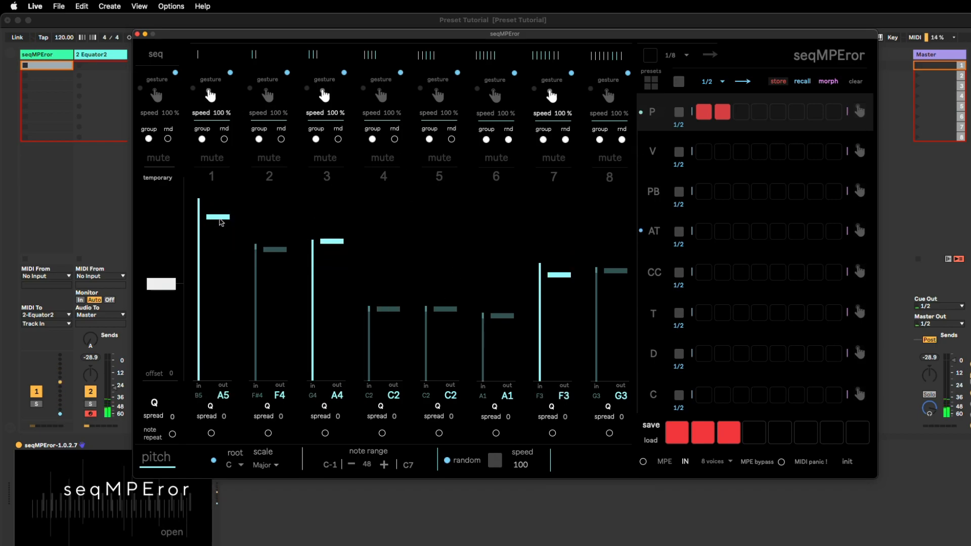
click(739, 113)
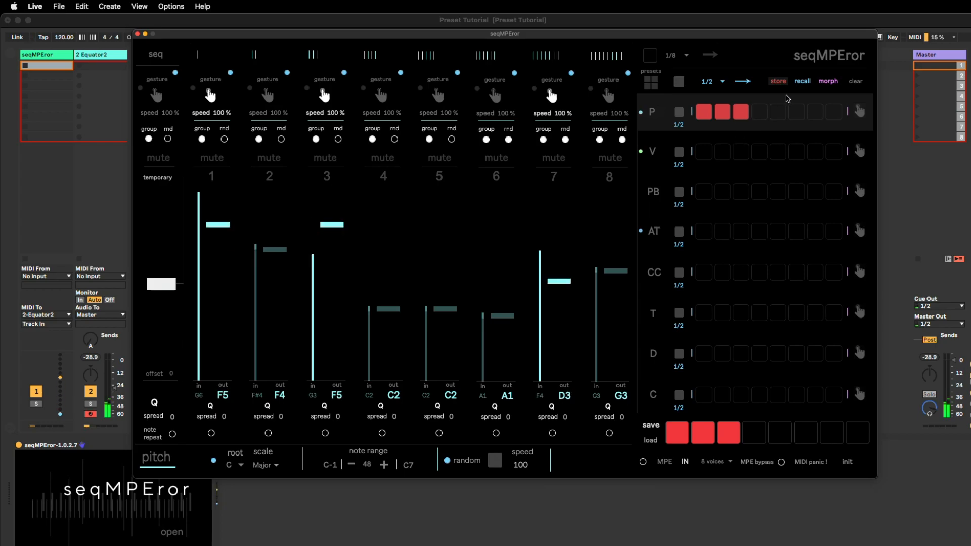
Raise the pitches of steps 4 to 8 and store the variation in the pitch module's fourth preset slot.
mouse_move(450, 297)
mouse_down()
mouse_move(395, 227)
mouse_move(627, 211)
mouse_up()
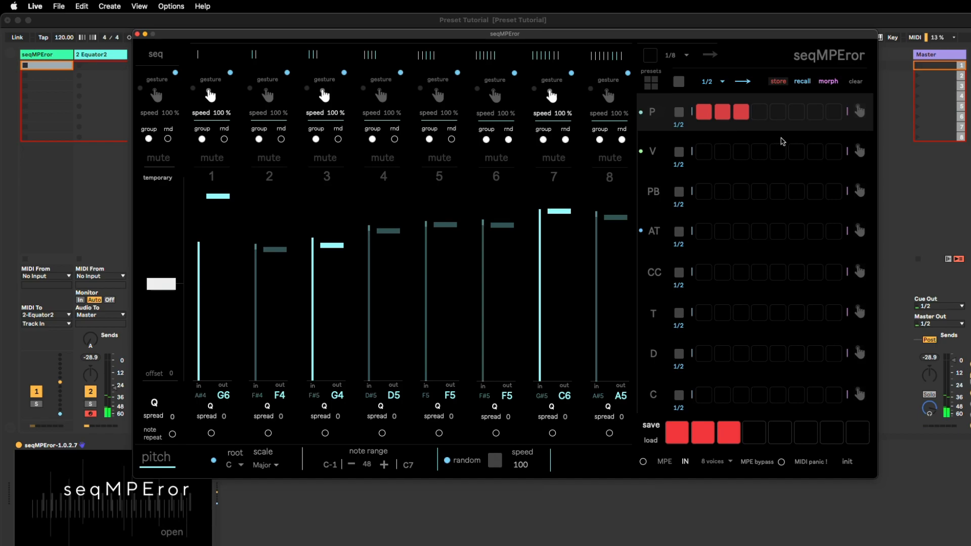
click(762, 118)
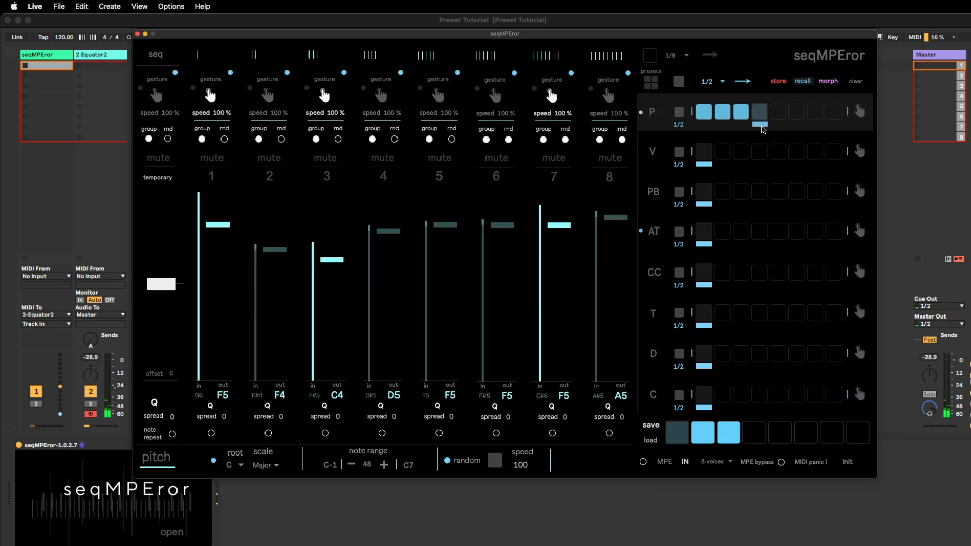
Recall the second, third and first global presets in turn, and try the pitch module's local presets on top of the first.
click(701, 434)
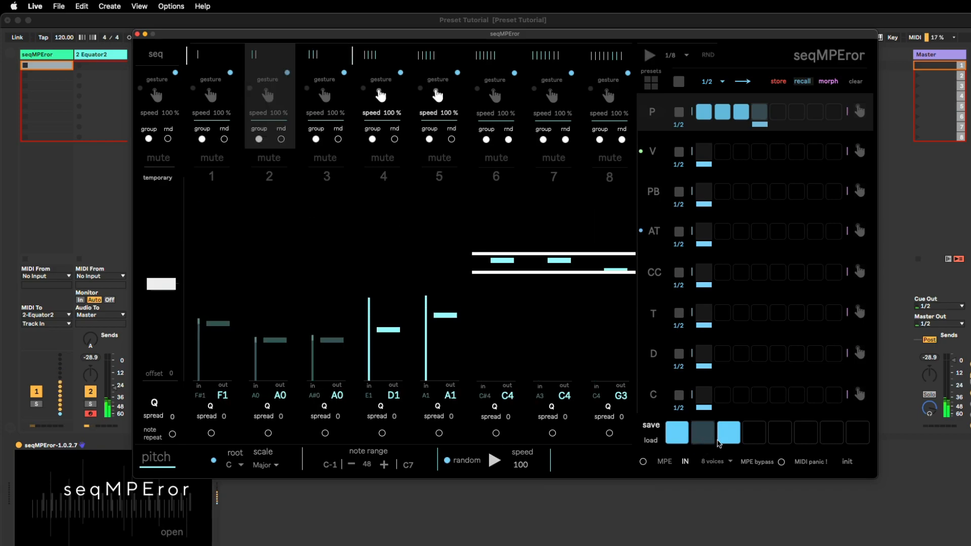
click(729, 434)
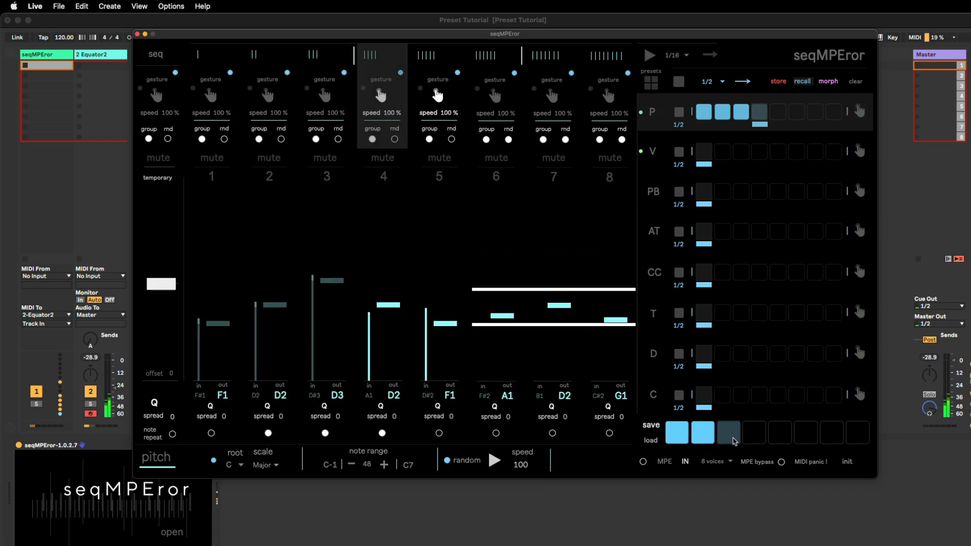
click(681, 436)
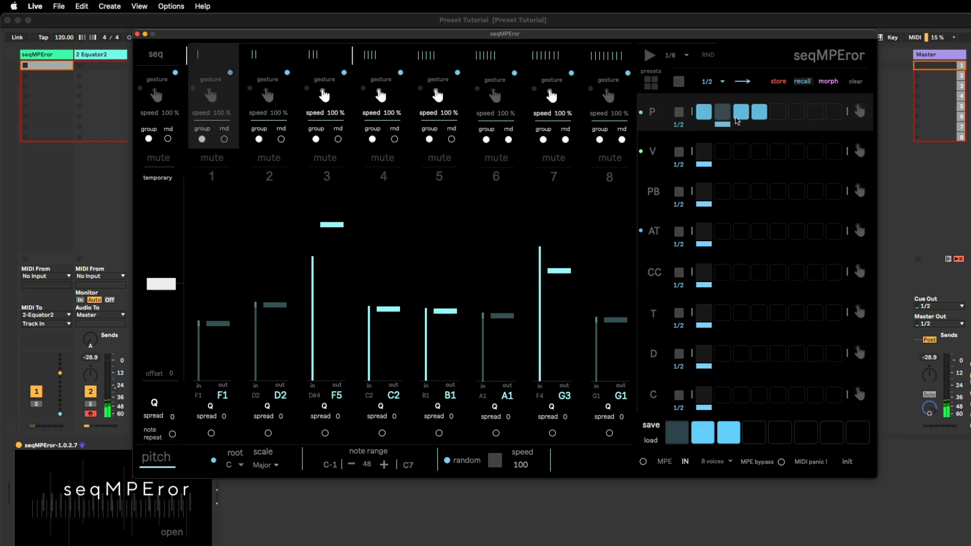
click(683, 435)
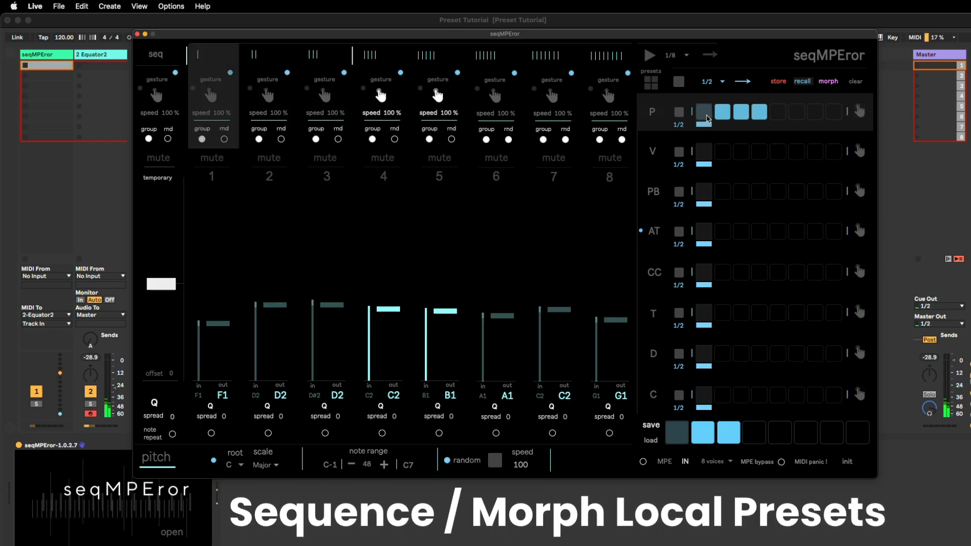
Sequence the pitch module's four stored presets at a 1/4 rate, try different playback directions, and stop the preset sequence.
click(679, 112)
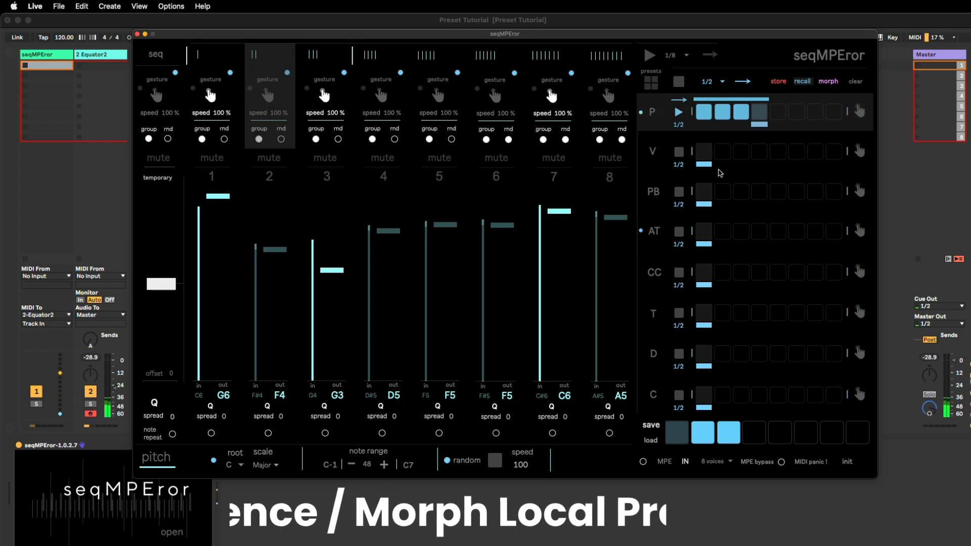
click(679, 125)
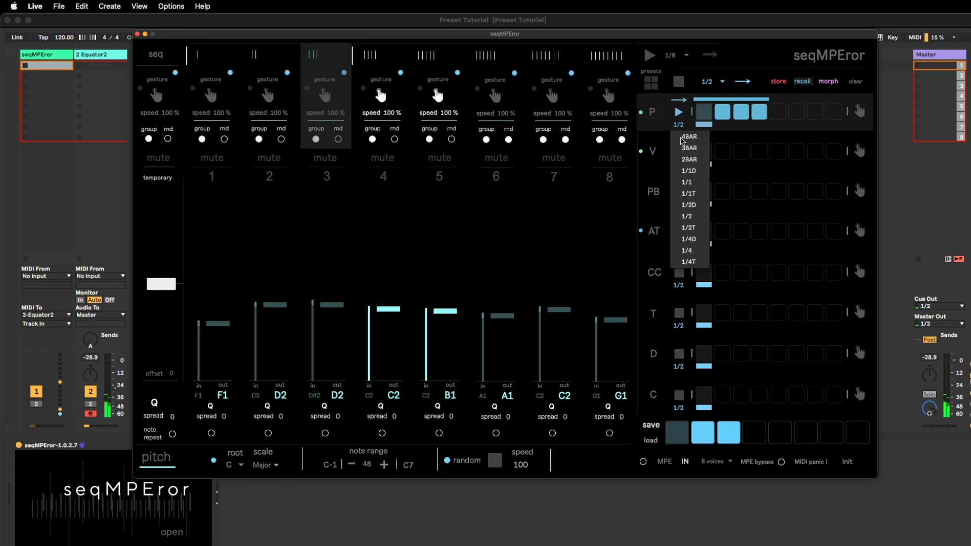
click(702, 251)
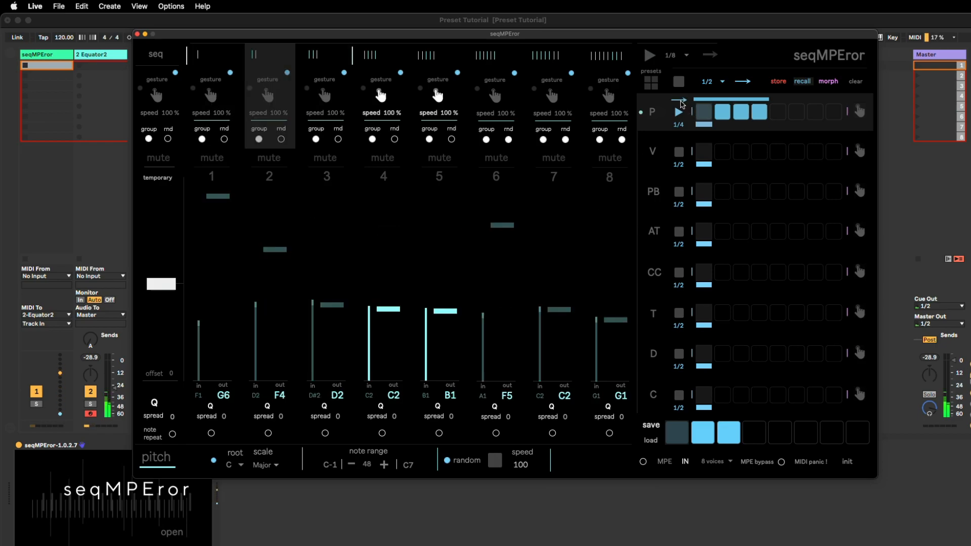
click(681, 103)
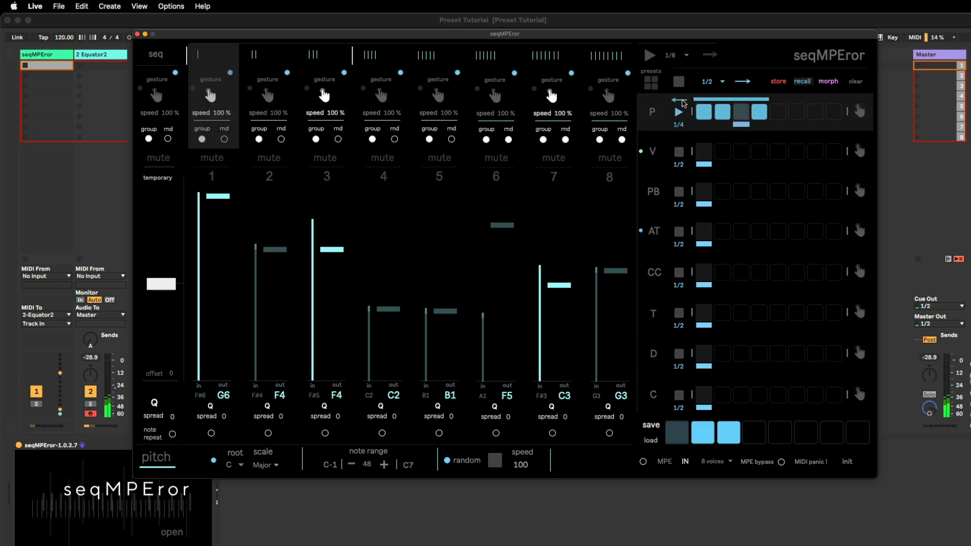
click(682, 105)
click(681, 104)
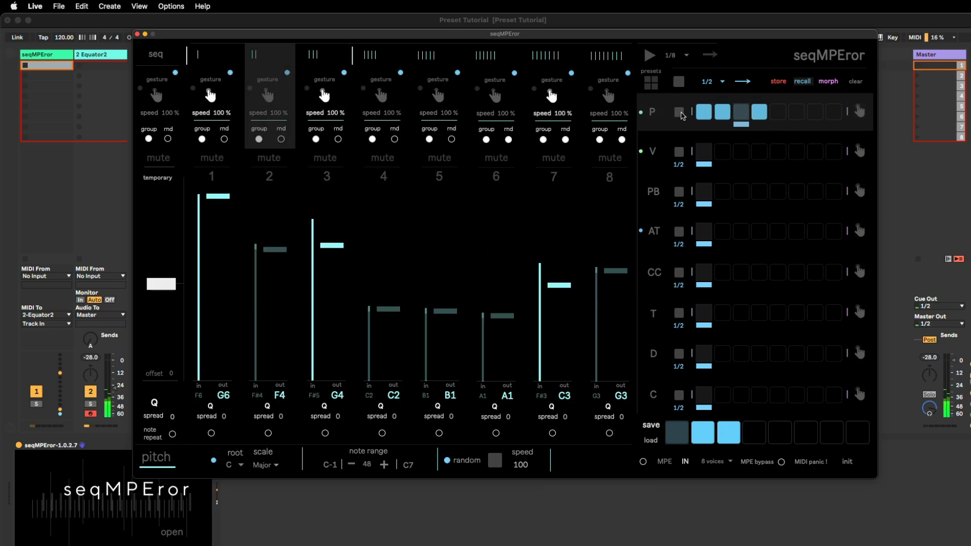
Switch the presets to morph mode and record a looping morph gesture across the pitch module's four stored presets.
click(830, 81)
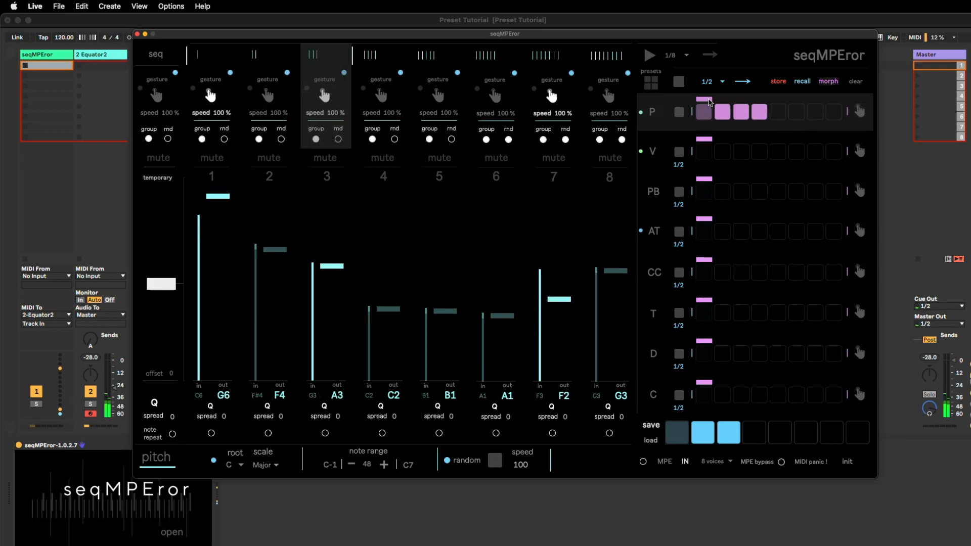
mouse_move(708, 103)
mouse_down()
mouse_move(768, 106)
mouse_move(722, 111)
mouse_up()
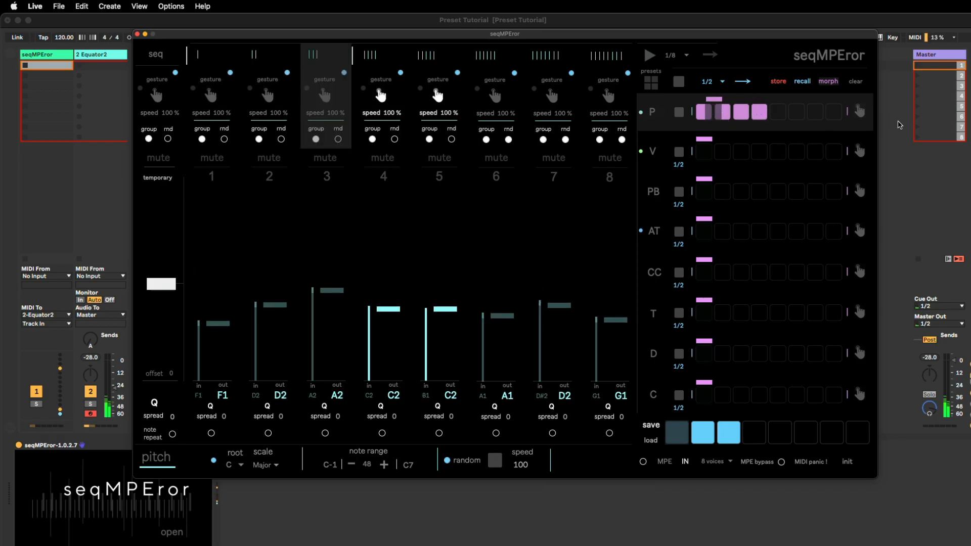
drag(722, 100, 762, 110)
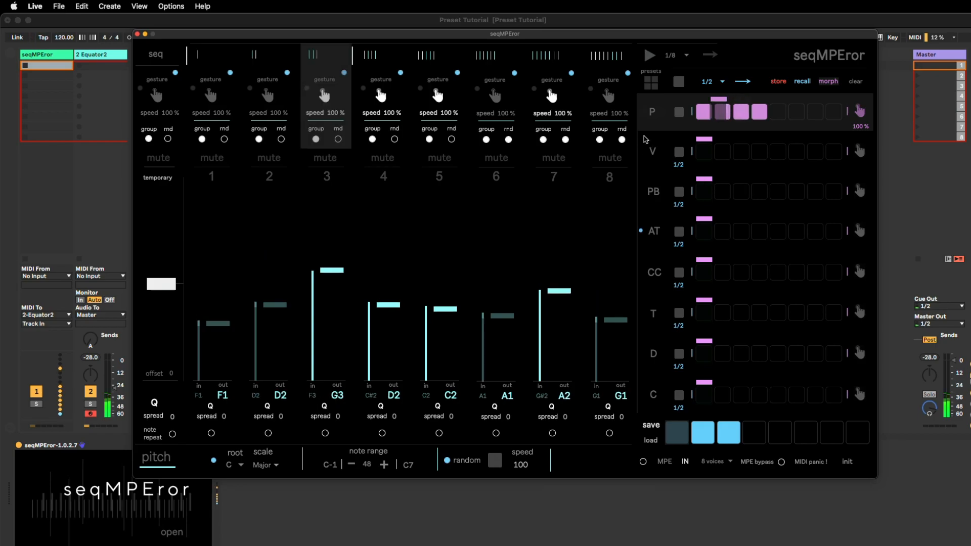
Draw velocities of about 52, 35, 35, 46, 27, 25, 42 and 35 across the velocity module's steps and store them in its first preset slot.
click(653, 153)
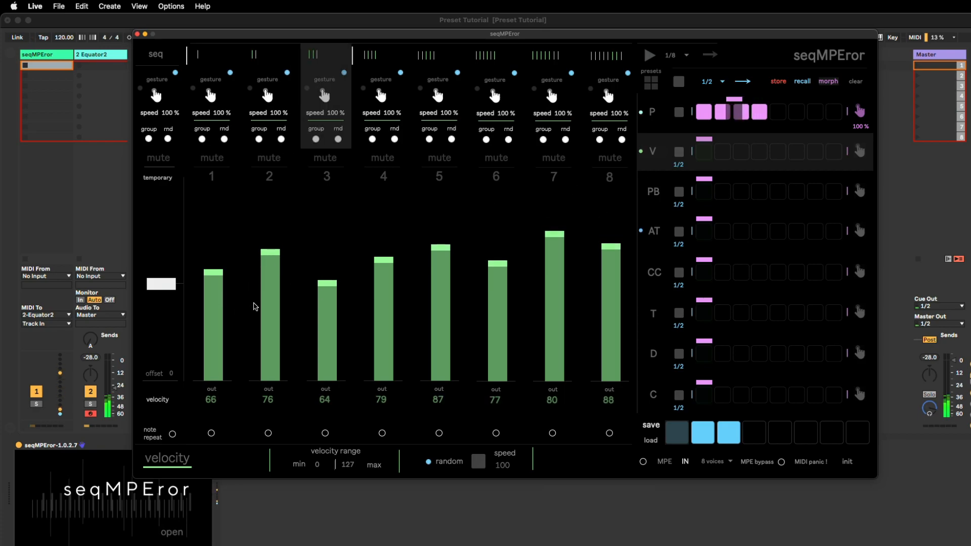
mouse_move(219, 291)
mouse_down()
mouse_move(253, 321)
mouse_move(481, 341)
mouse_move(609, 331)
mouse_up()
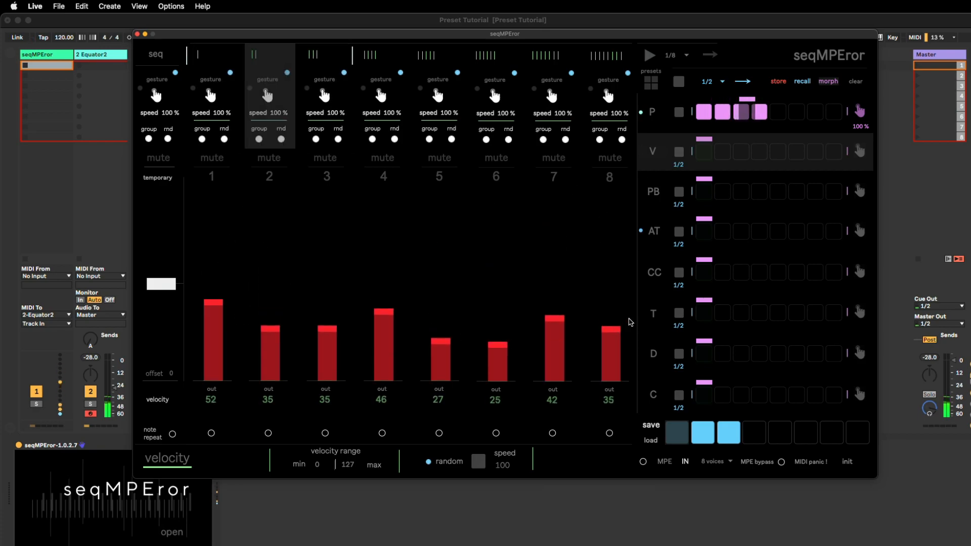
click(778, 82)
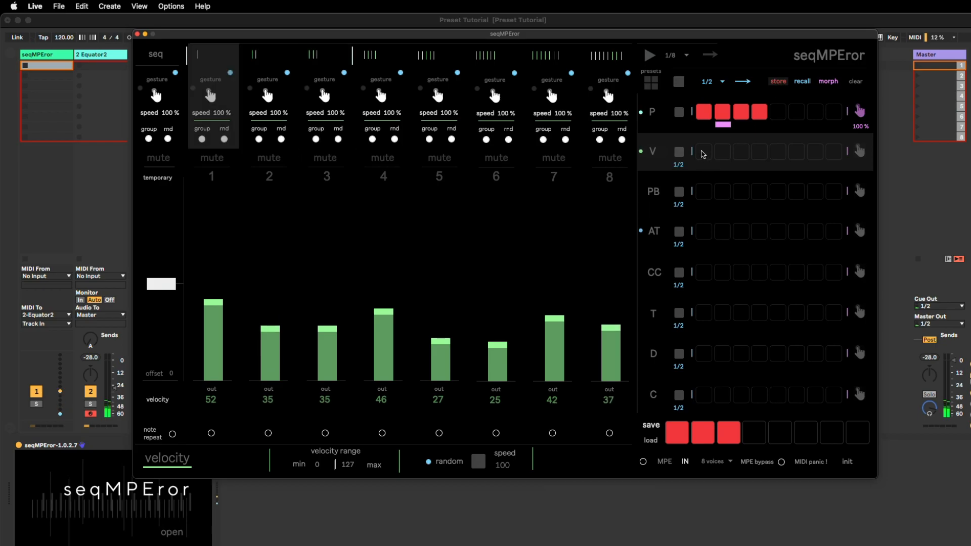
Record velocity gestures on steps 5, 2 and 7 and store the variation in the velocity module's second preset slot.
mouse_move(440, 316)
mouse_down()
mouse_move(439, 222)
mouse_move(439, 275)
mouse_up()
mouse_move(270, 286)
mouse_down()
mouse_move(270, 214)
mouse_move(271, 322)
mouse_up()
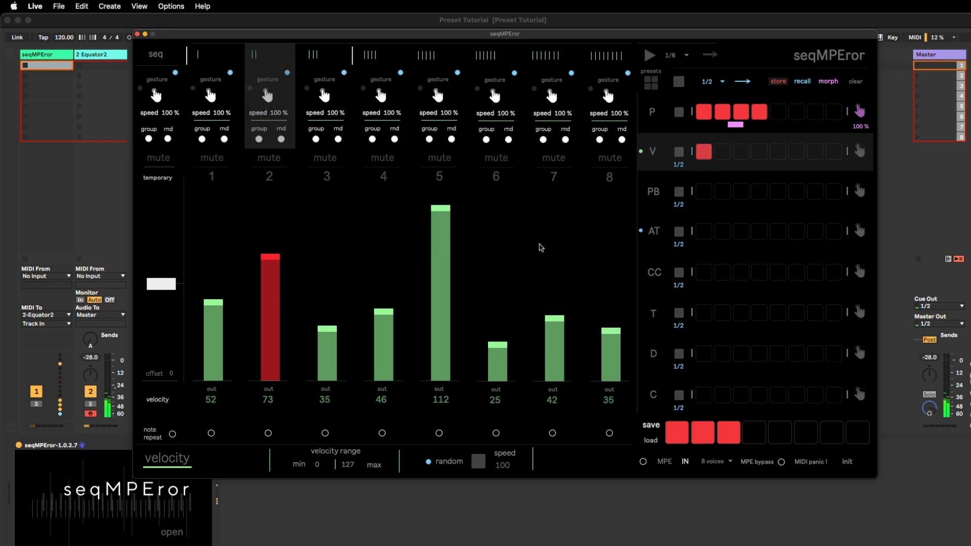
drag(550, 245, 552, 323)
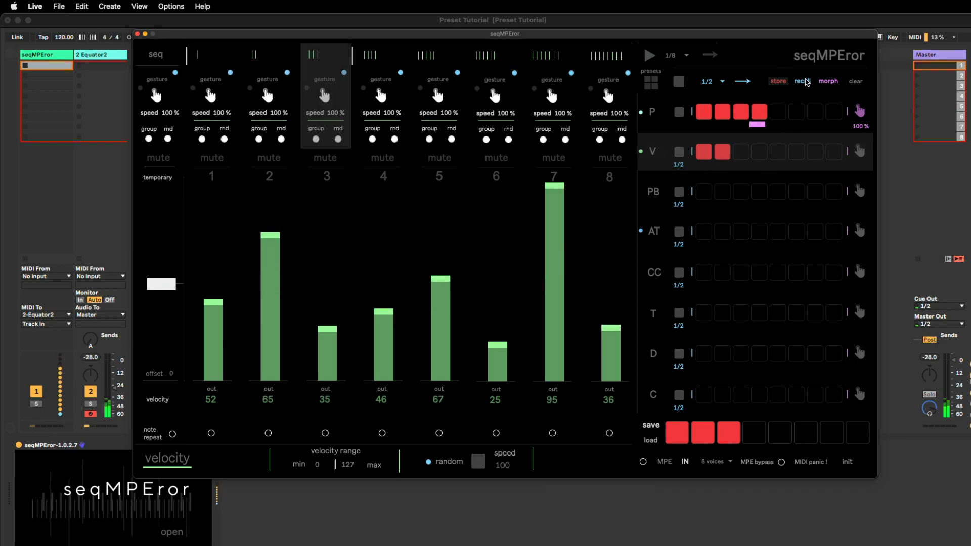
Switch the presets to recall mode and start sequencing the velocity module's two stored presets.
click(803, 81)
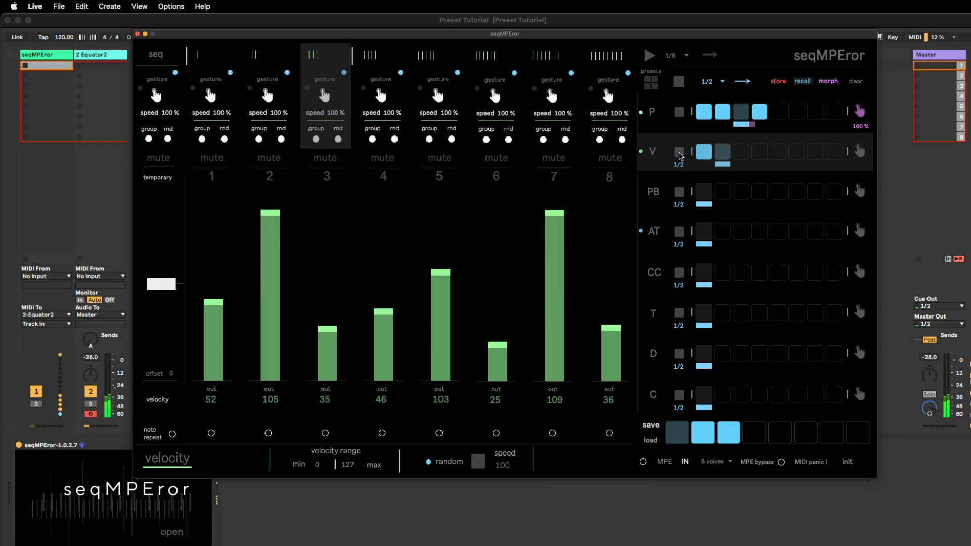
click(681, 154)
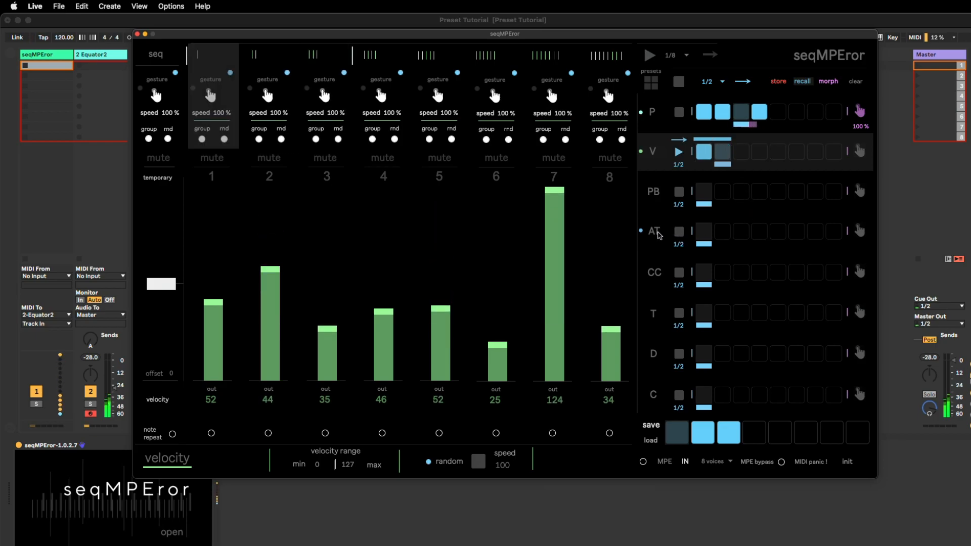
Store the aftertouch state in its first preset slot, stop the module's random playback, and store a redrawn variation in the second slot.
click(698, 240)
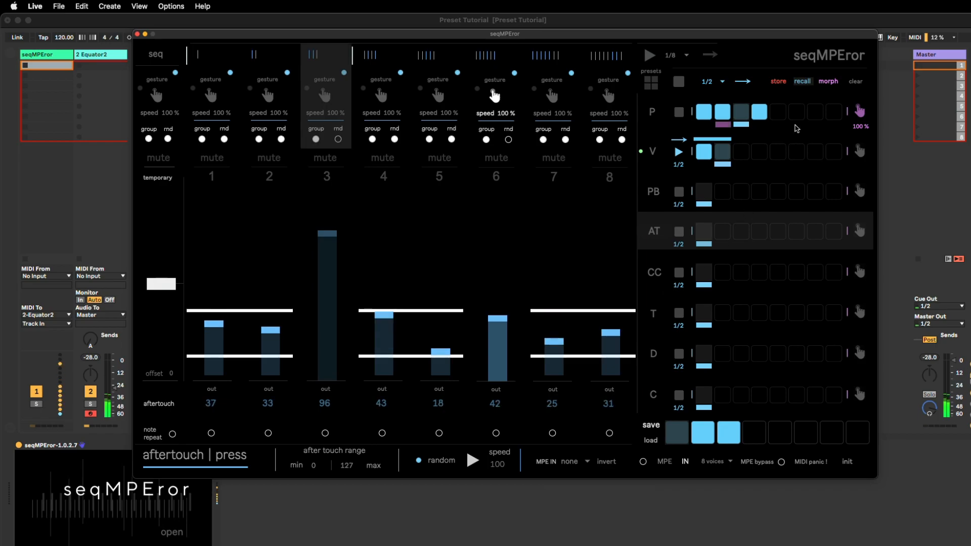
click(778, 82)
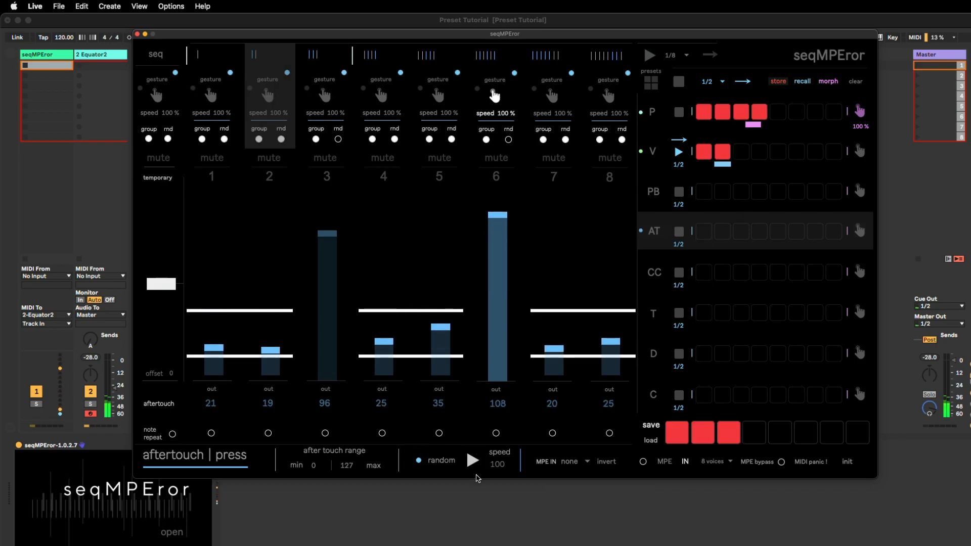
click(472, 460)
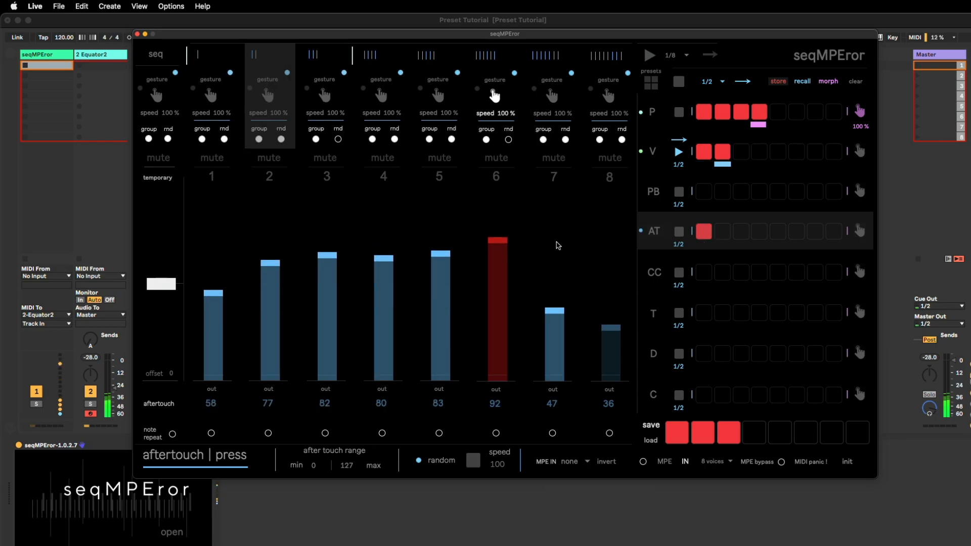
Sequence the aftertouch presets in recall mode, limiting the range to the first two slots and setting the rate to 1/4.
click(802, 81)
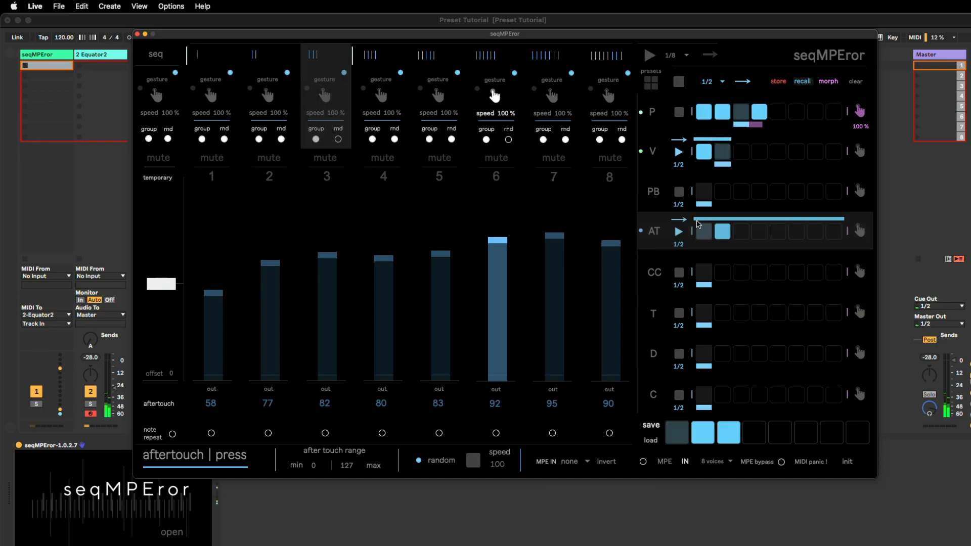
drag(697, 223, 735, 224)
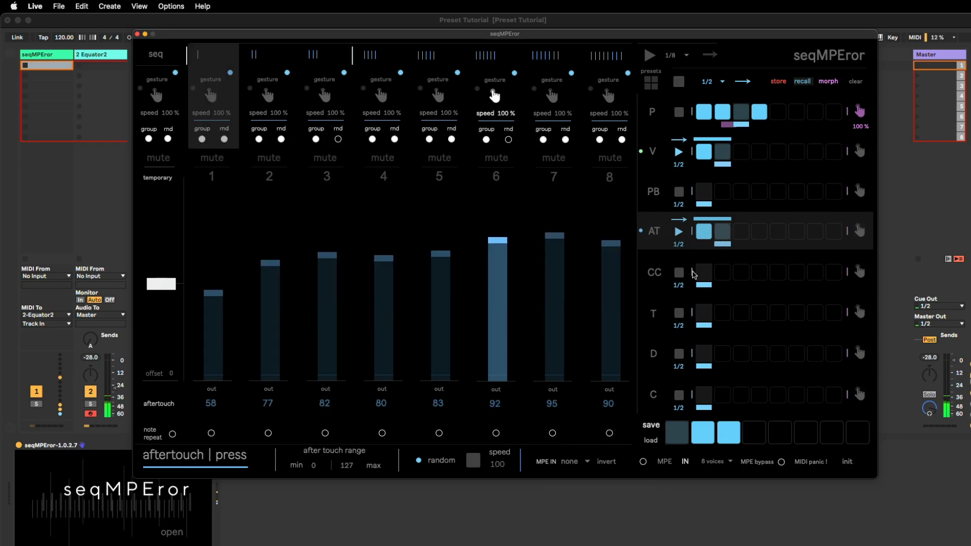
click(117, 390)
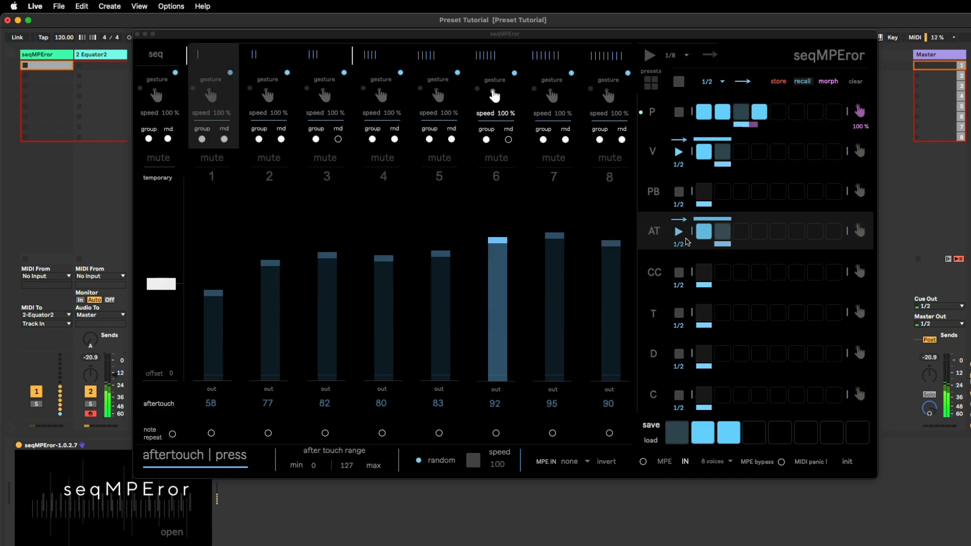
click(679, 244)
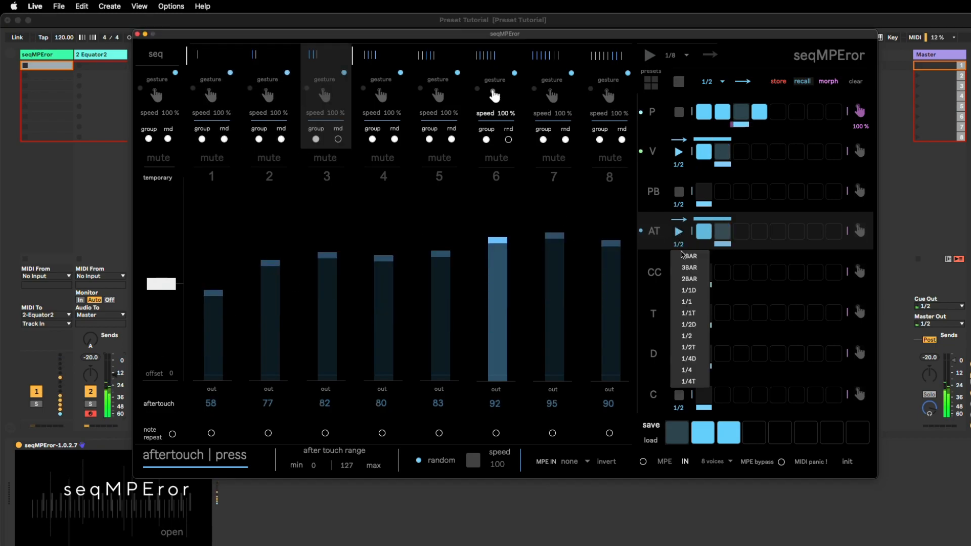
click(687, 370)
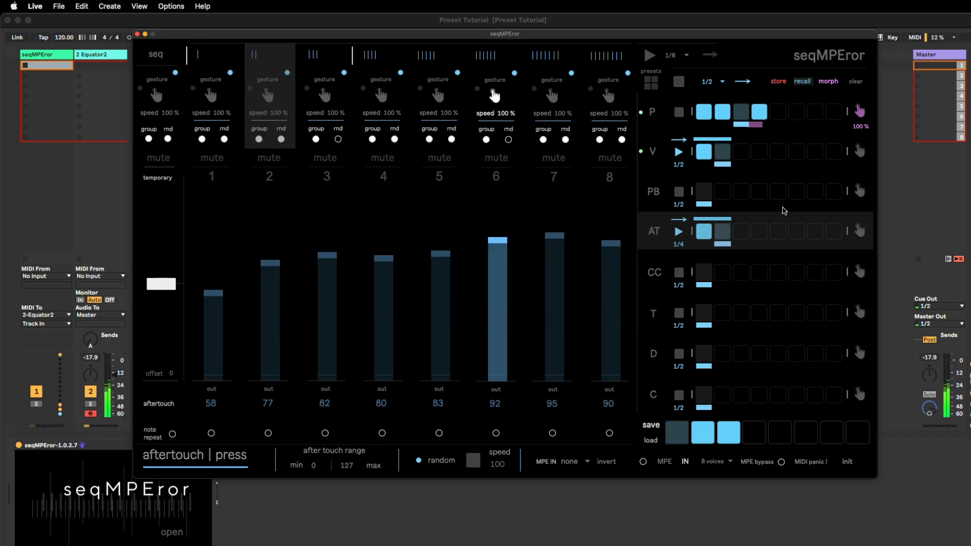
Stop the aftertouch preset sequence and record a looping morph gesture between the module's two stored presets in morph mode.
click(828, 83)
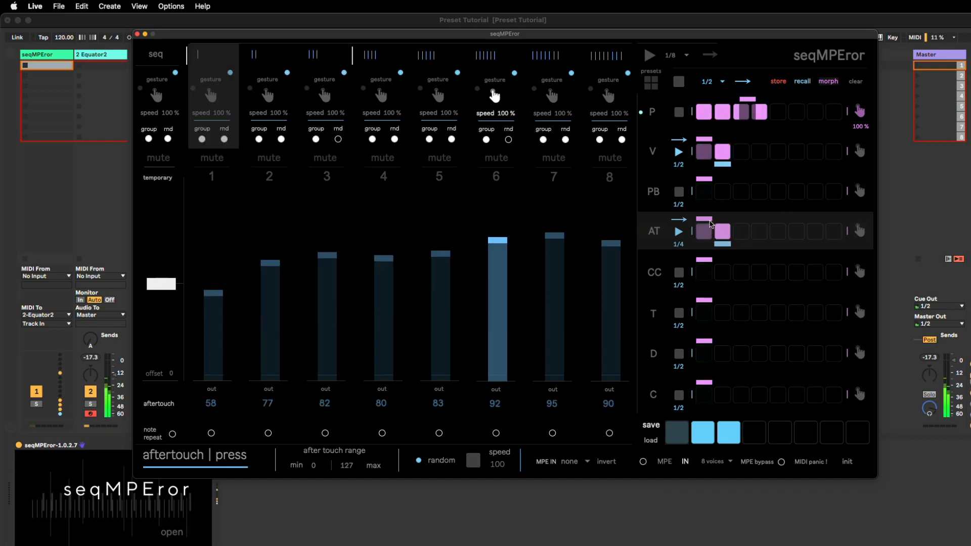
drag(704, 222, 743, 227)
click(679, 232)
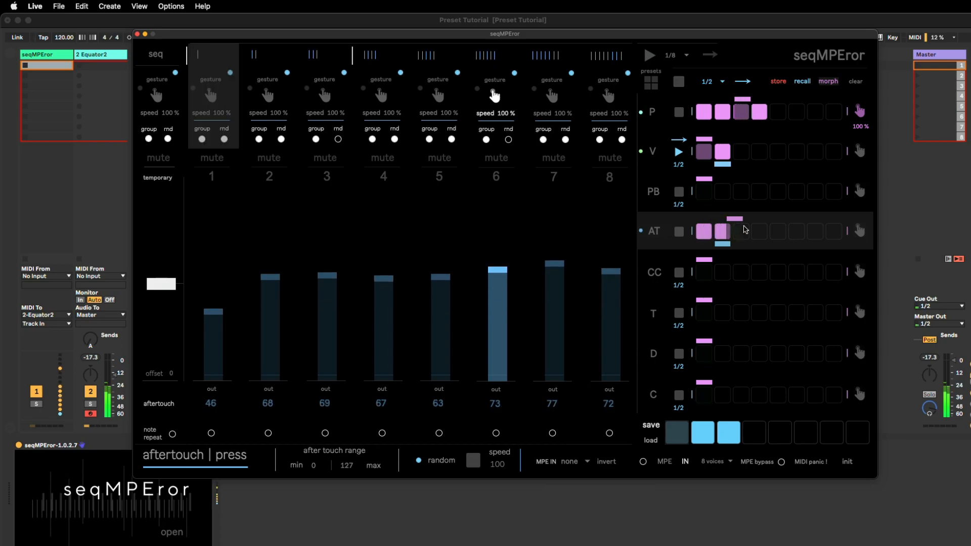
drag(716, 221, 740, 222)
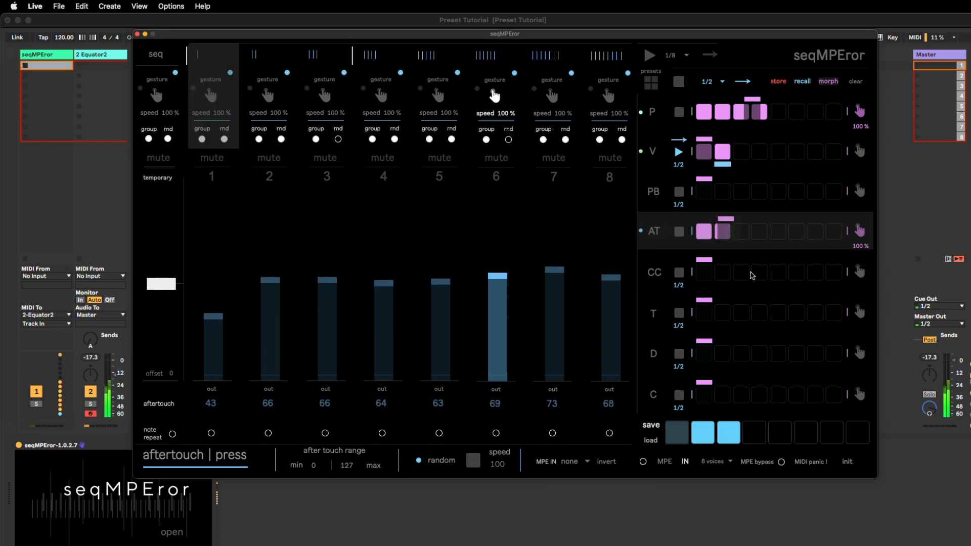
Return the presets to recall mode and turn off the aftertouch module's morph gesture.
click(803, 83)
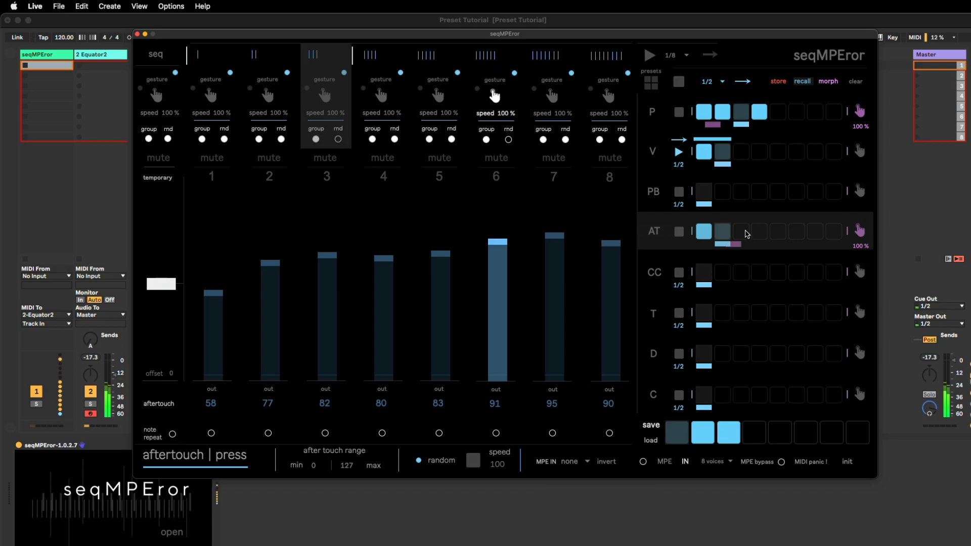
click(680, 231)
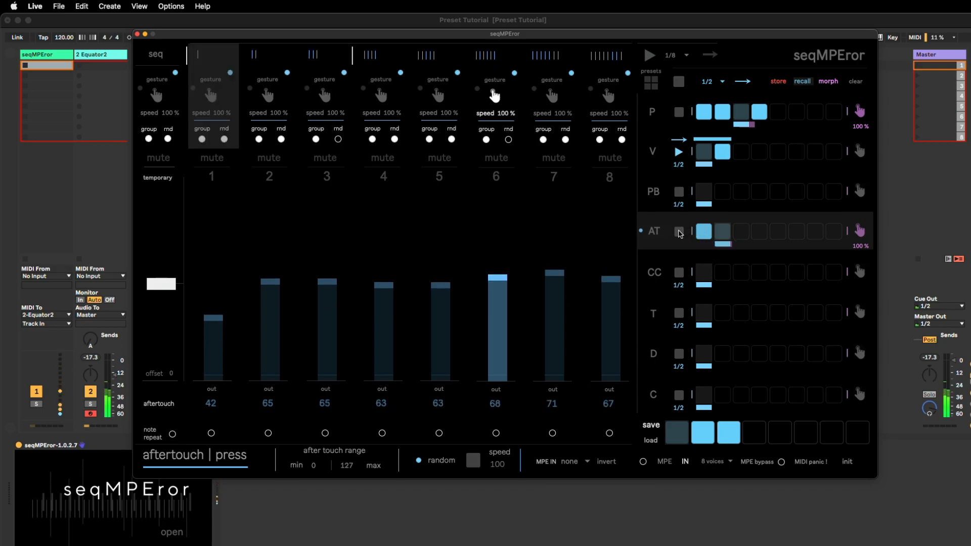
click(860, 232)
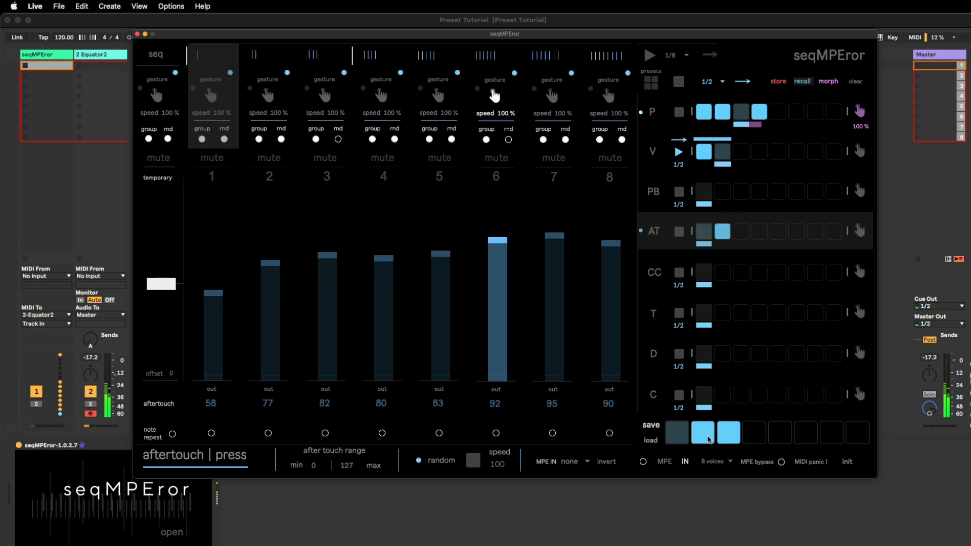
Switch between the second and third saved global presets, recall the aftertouch presets in between, finish on the second and enable morph mode.
click(706, 438)
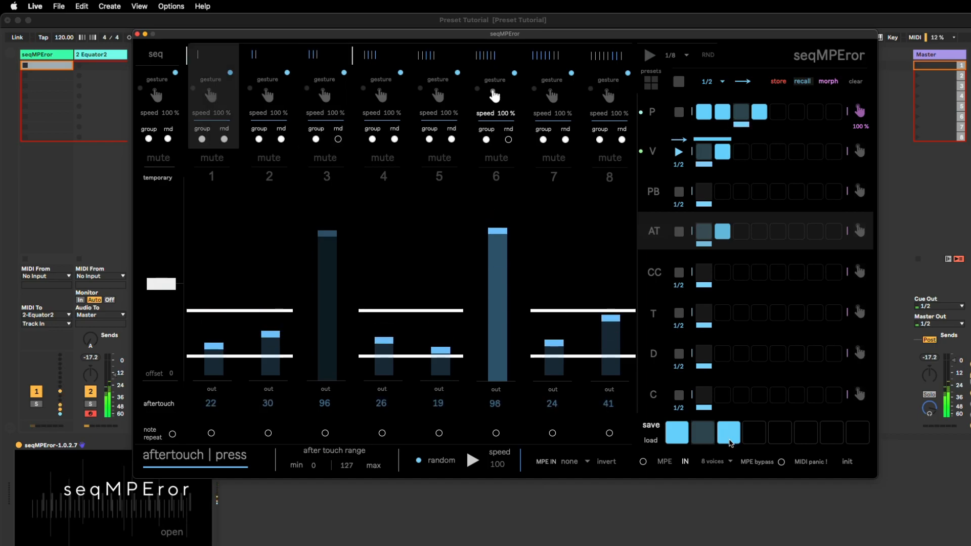
click(726, 238)
click(700, 235)
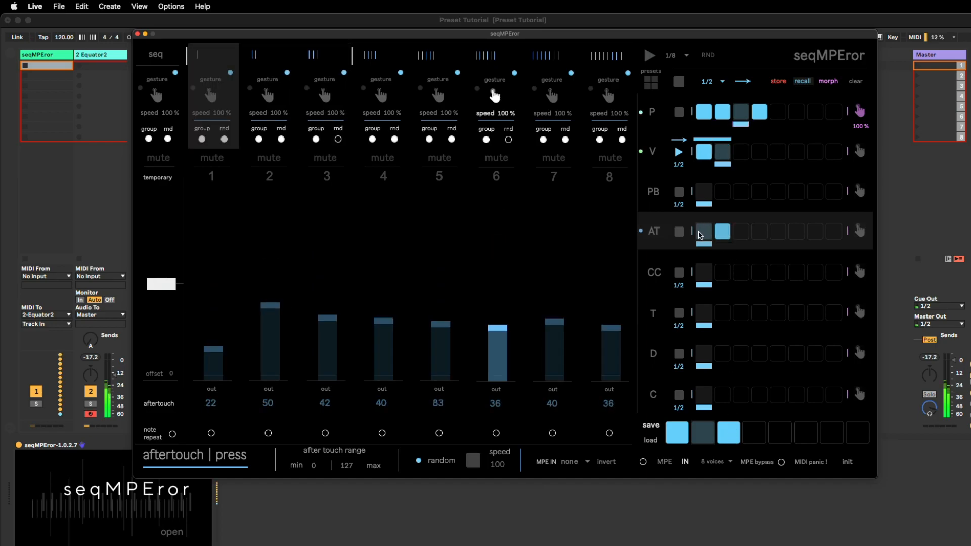
click(731, 437)
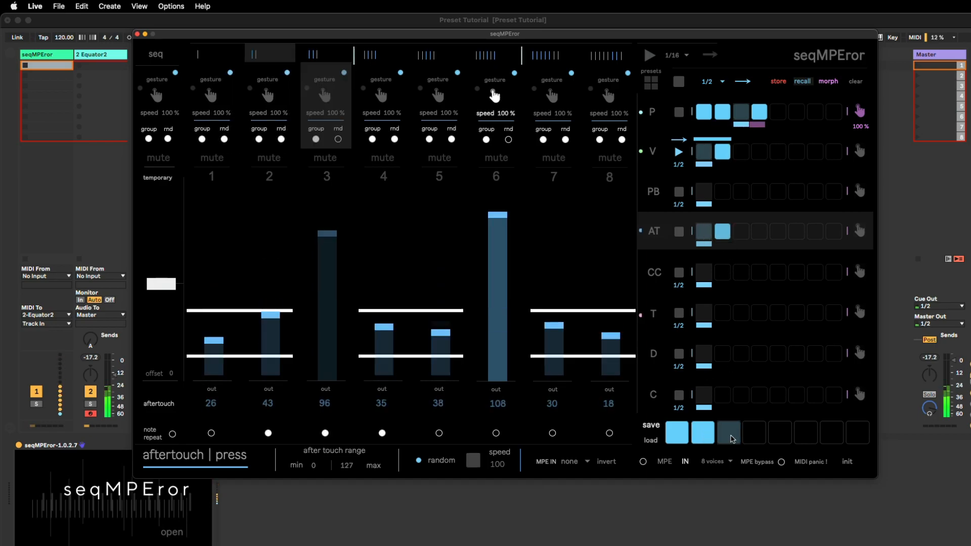
click(702, 437)
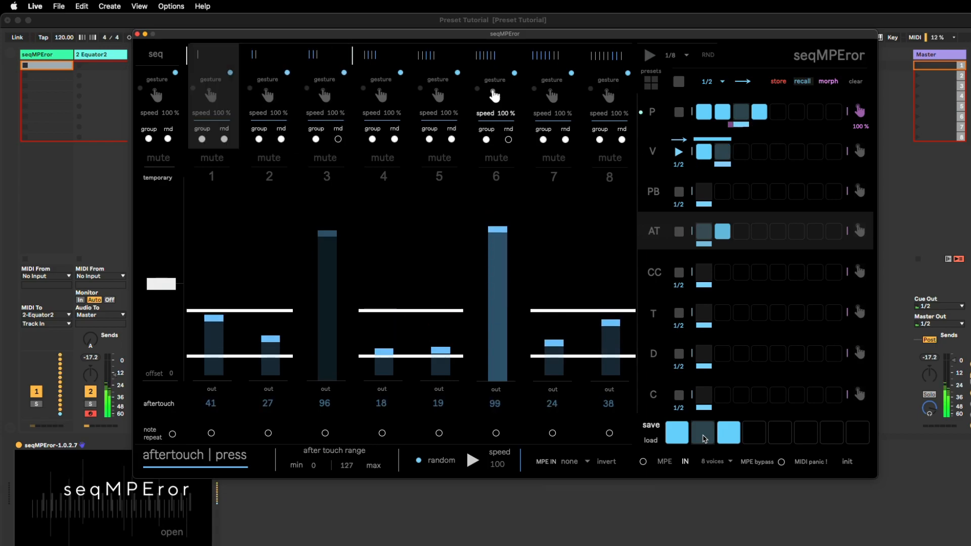
click(826, 81)
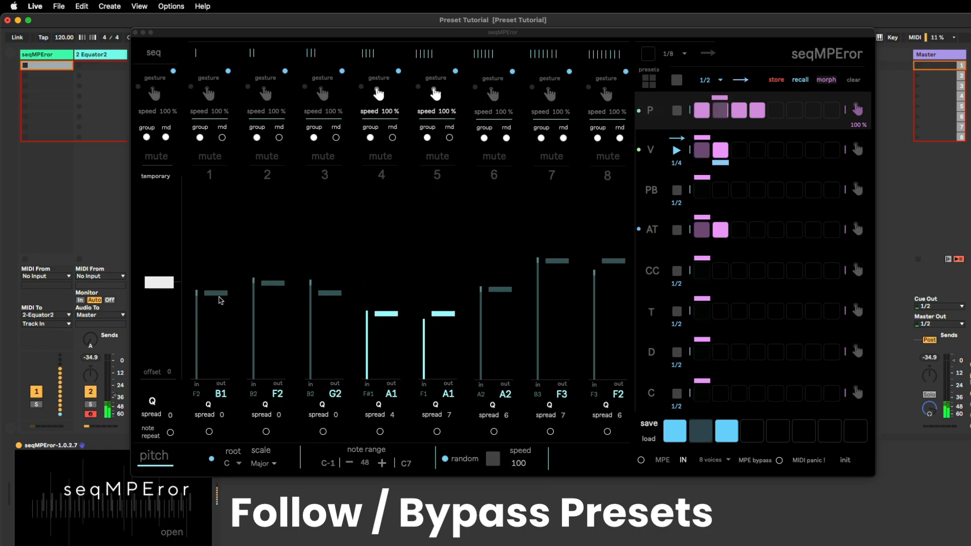
Try to raise step 1's pitch during the preset morph, and start the pitch module's preset sequence.
drag(212, 289, 220, 232)
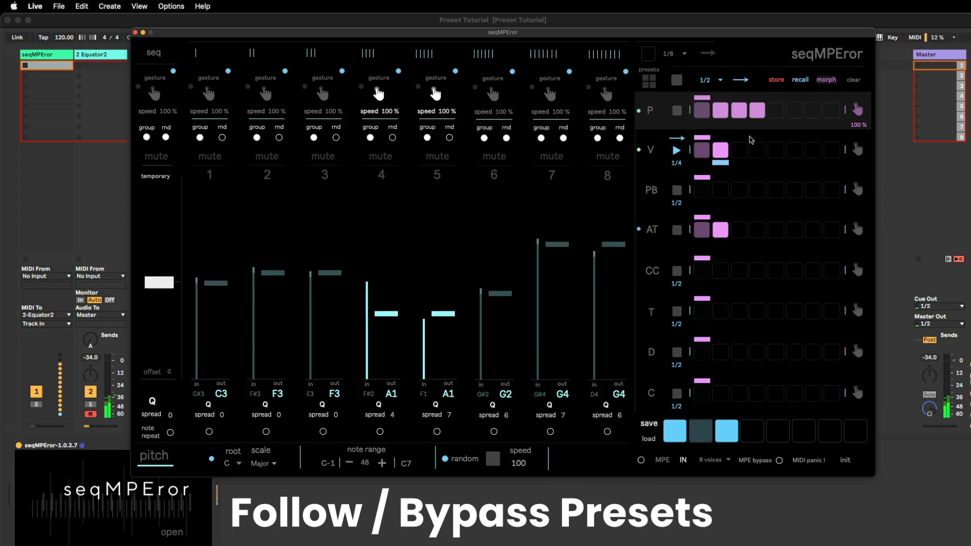
click(677, 110)
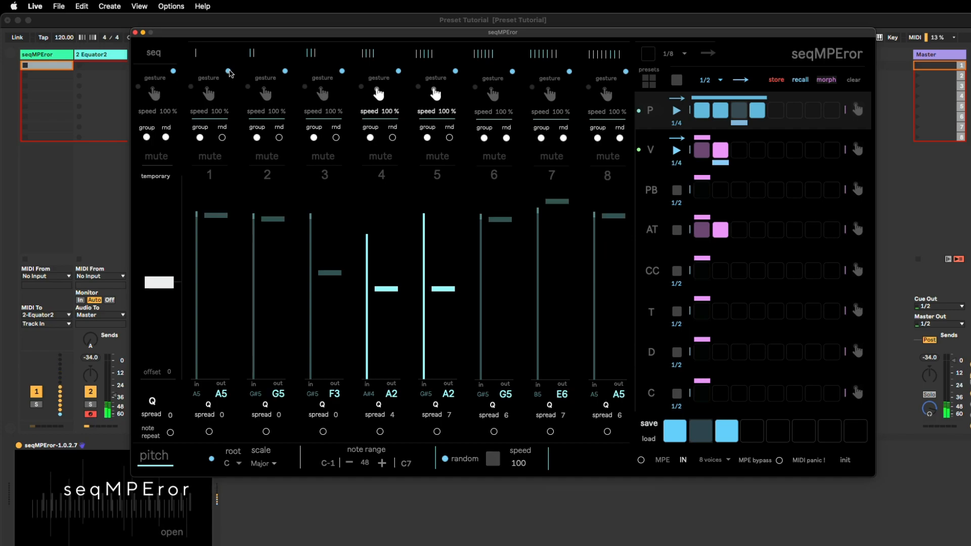
Exclude step 1 from following the pitch presets and adjust its pitch manually up and down.
click(228, 71)
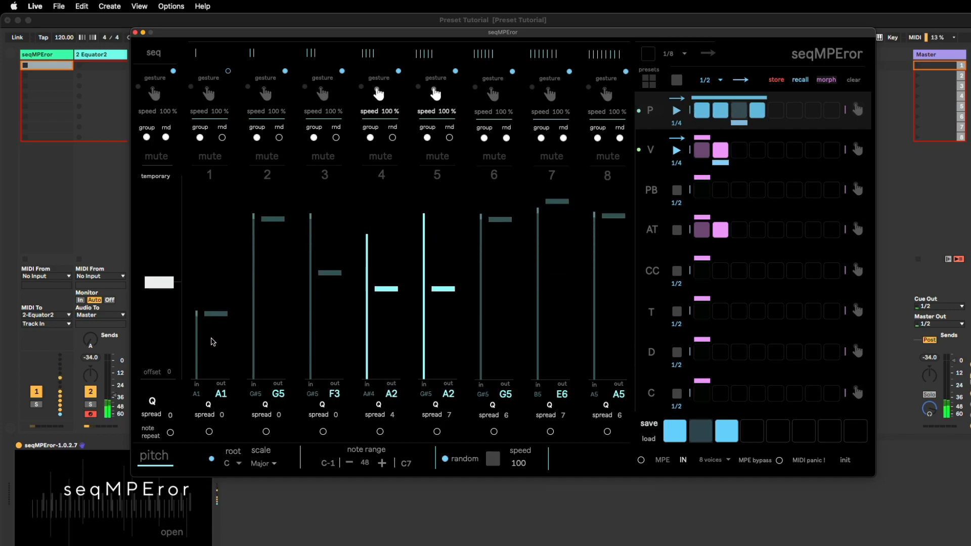
drag(212, 314, 211, 263)
drag(210, 222, 206, 306)
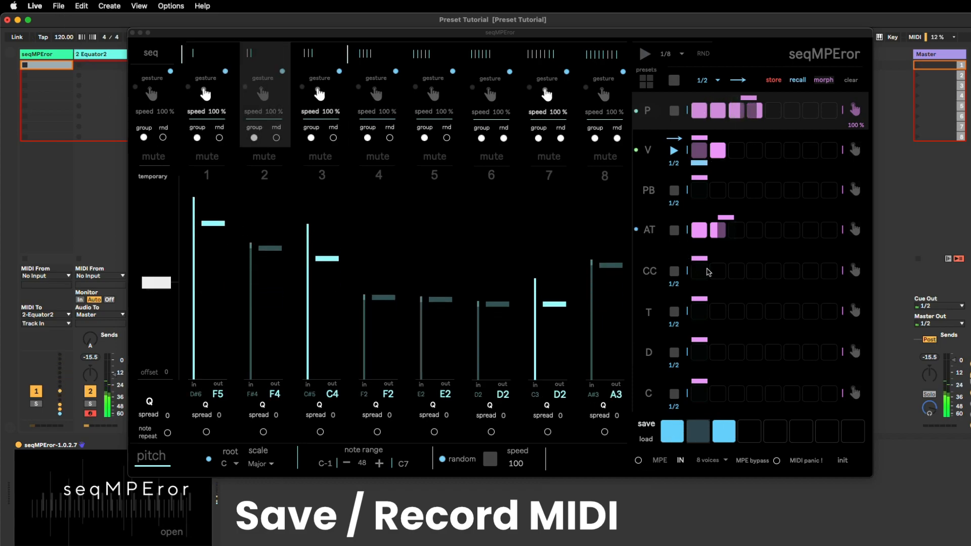
Save the Live set and return to the seqMPEror window.
click(59, 6)
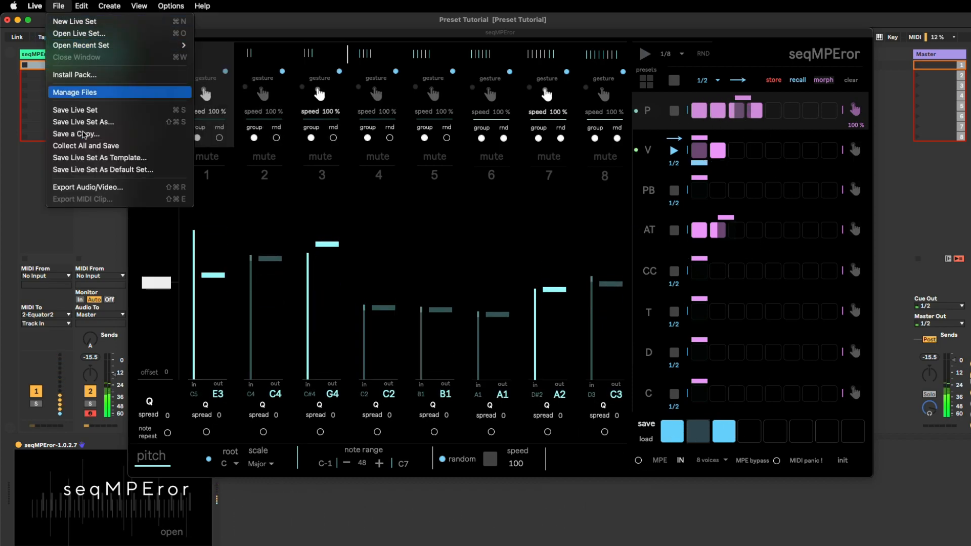
click(91, 110)
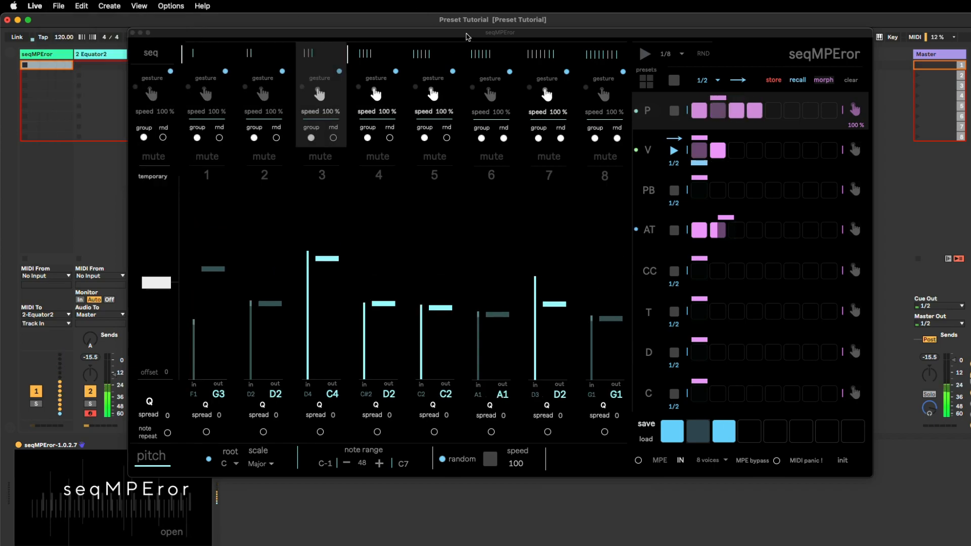
click(466, 34)
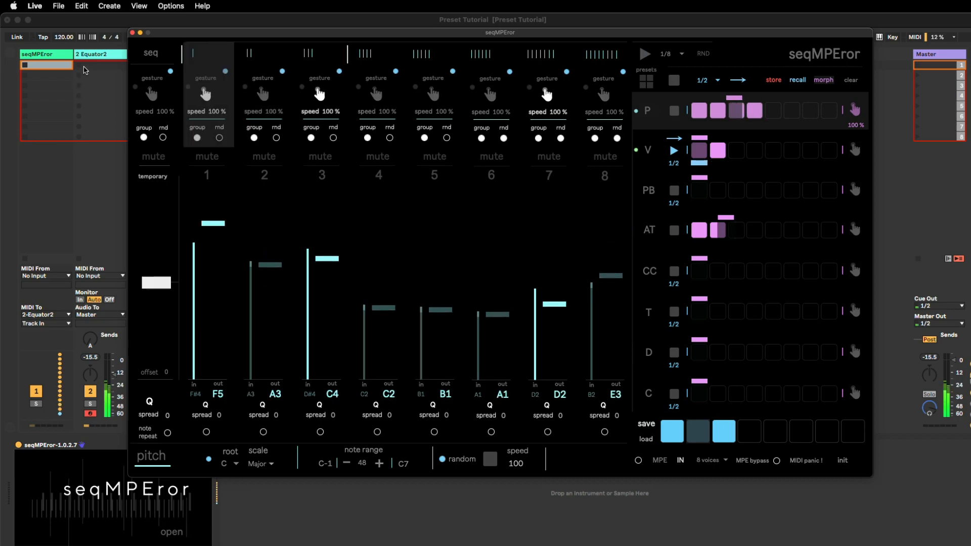
Record the seqMPEror output into the first clip slot of the Equator2 track, then play back the clip.
click(80, 68)
click(80, 68)
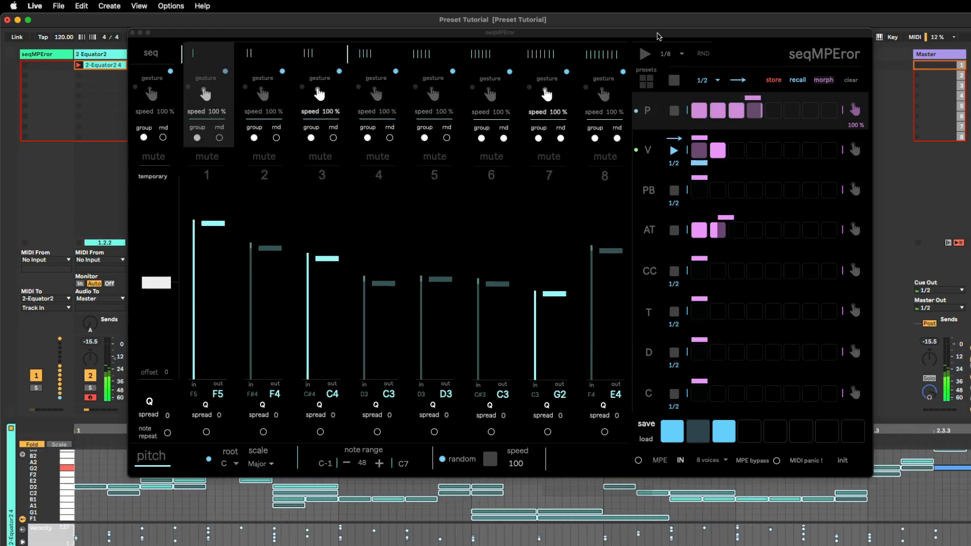
drag(658, 34, 662, 20)
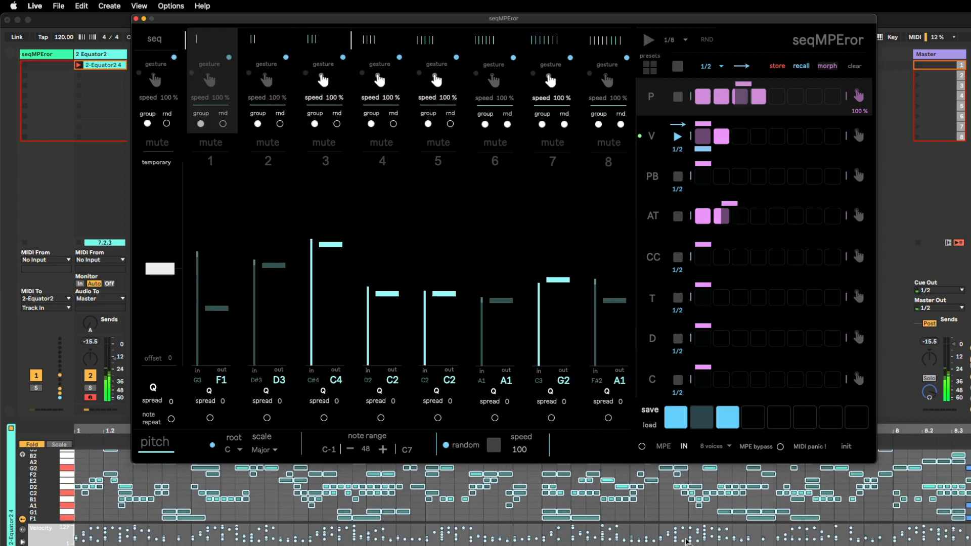
click(81, 73)
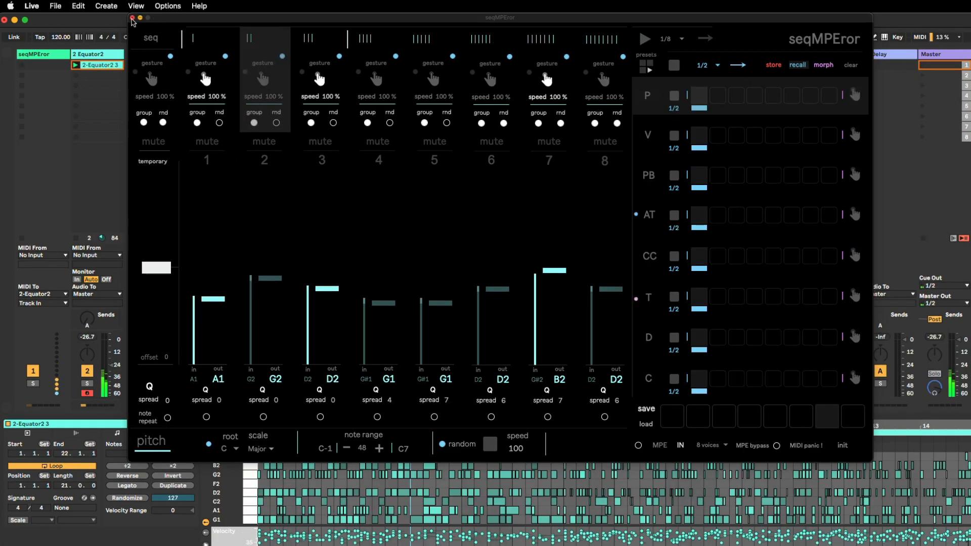
Close the seqMPEror window, show the recorded clip's note expression data and enlarge the clip editor.
click(132, 18)
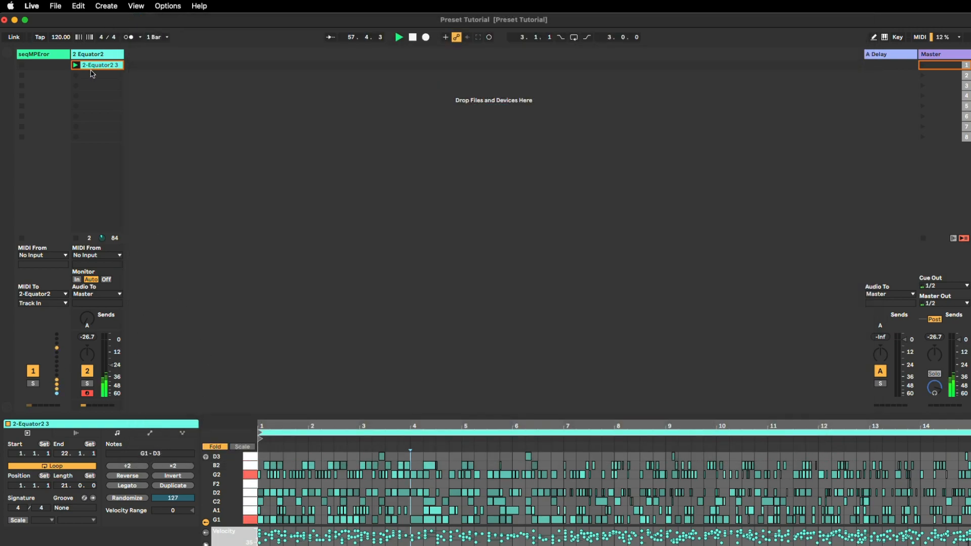
click(150, 435)
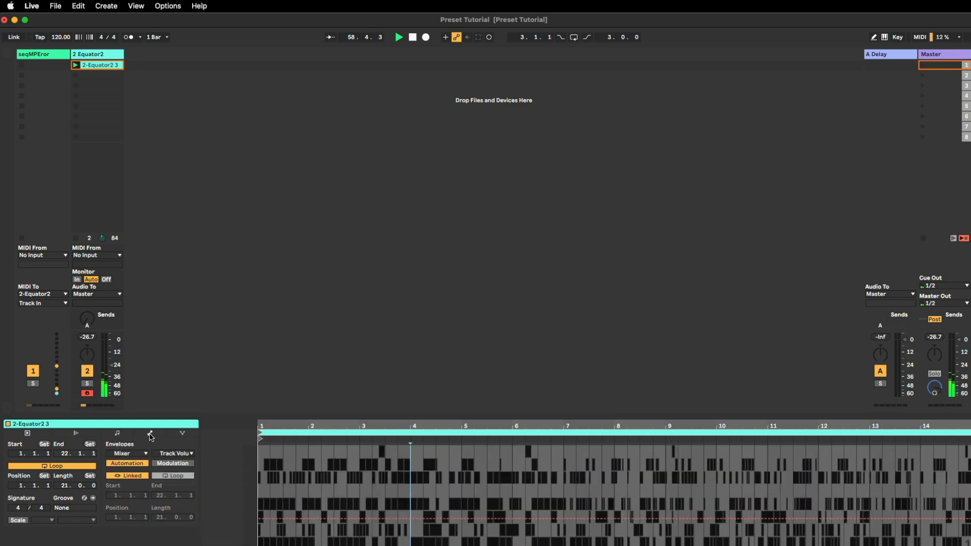
click(182, 434)
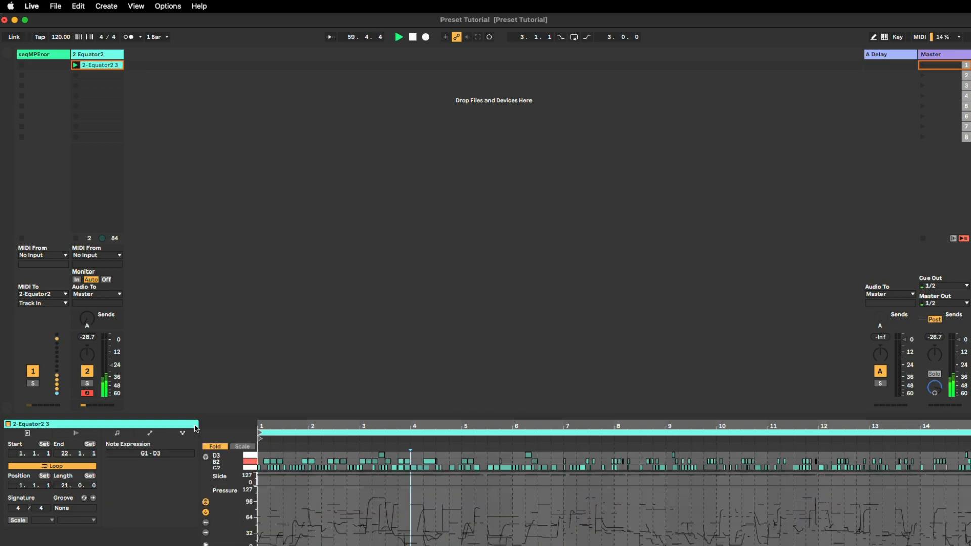
drag(262, 415, 288, 200)
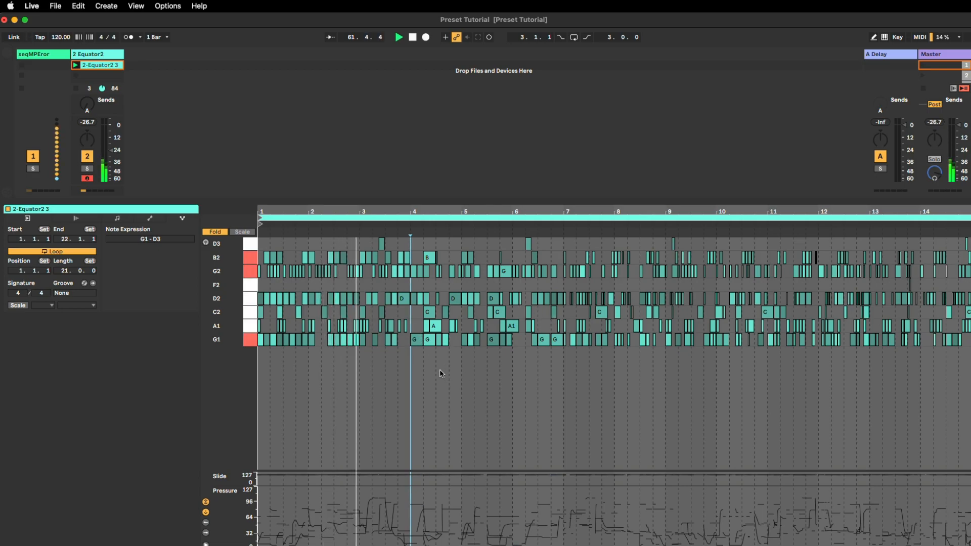
Lower the starting pressure point of the G1 note at 4.3.3 in the recorded clip to about 48.
scroll(439, 368, up, 10)
scroll(440, 372, up, 5)
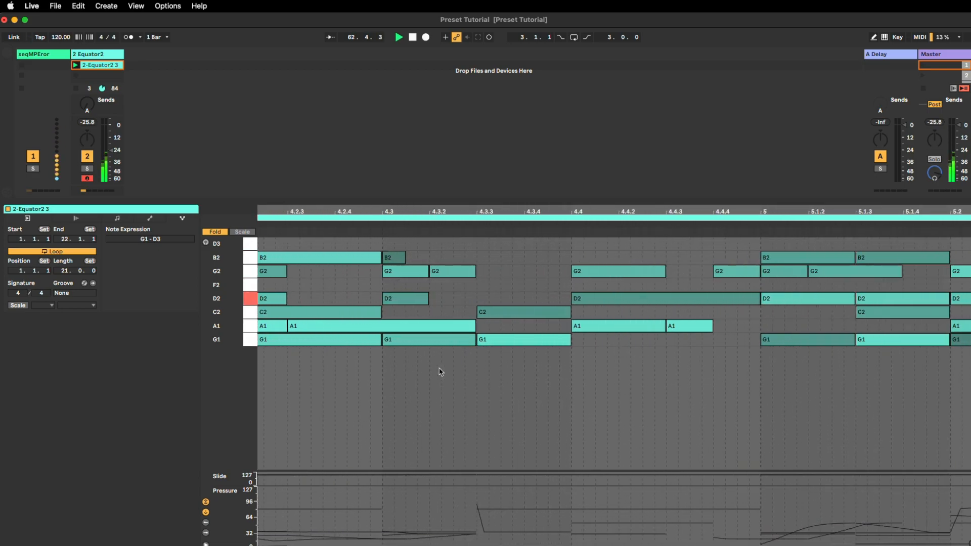
click(534, 341)
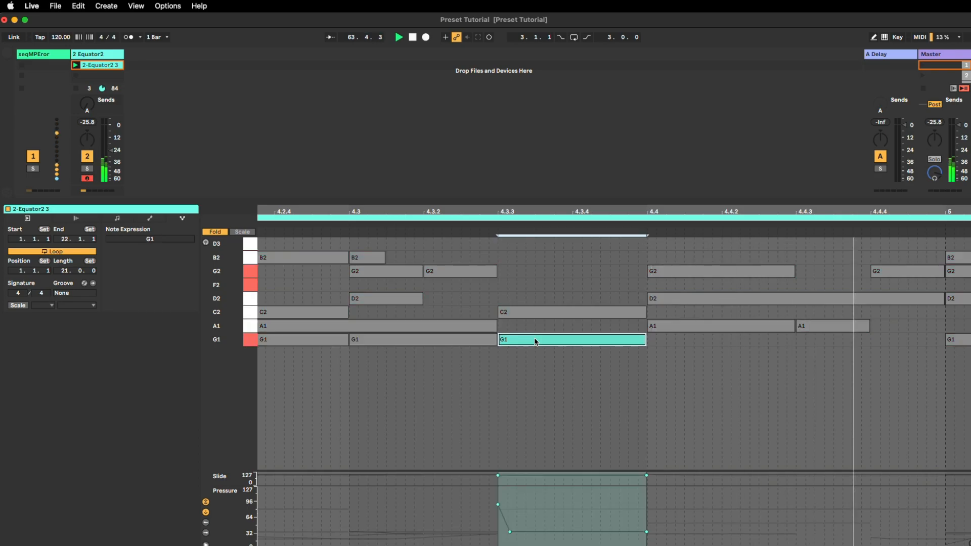
click(498, 505)
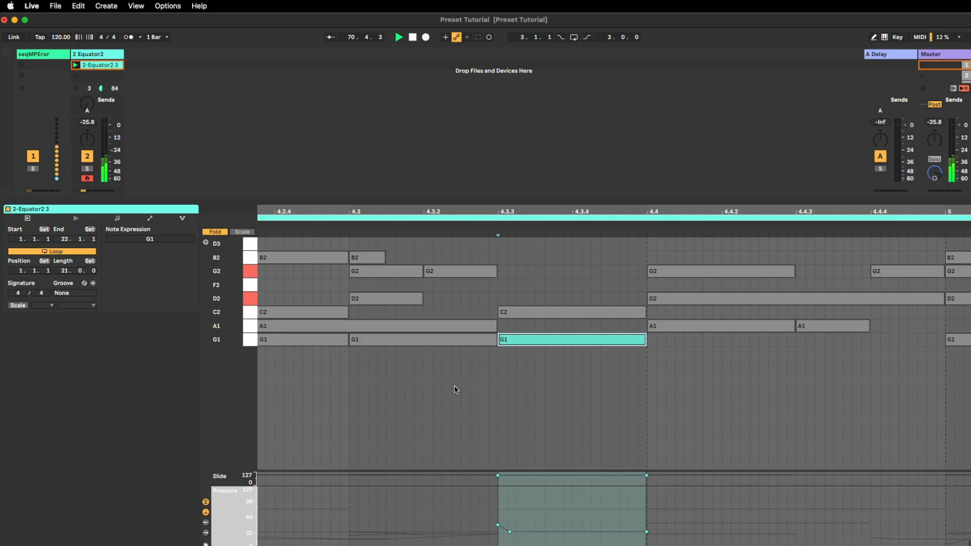
scroll(454, 388, down, 6)
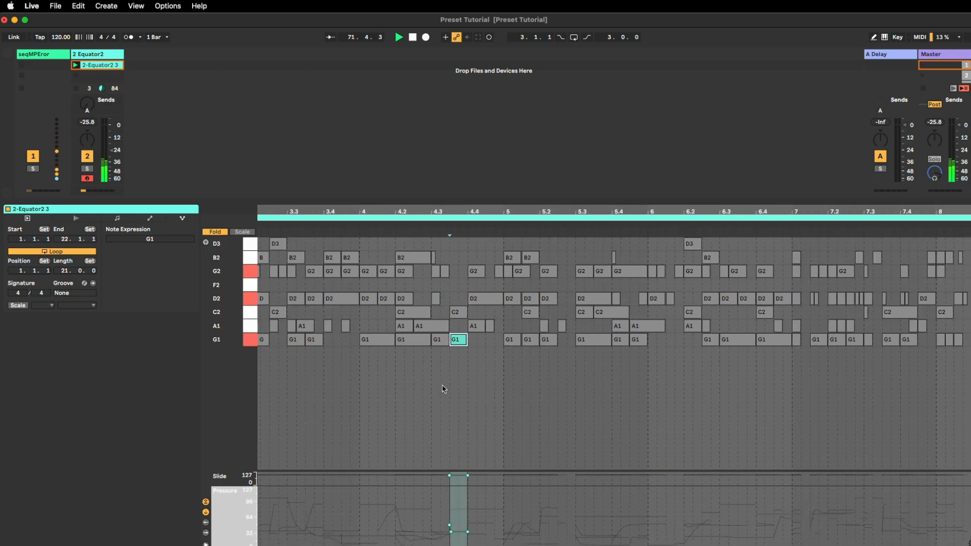
scroll(443, 388, down, 6)
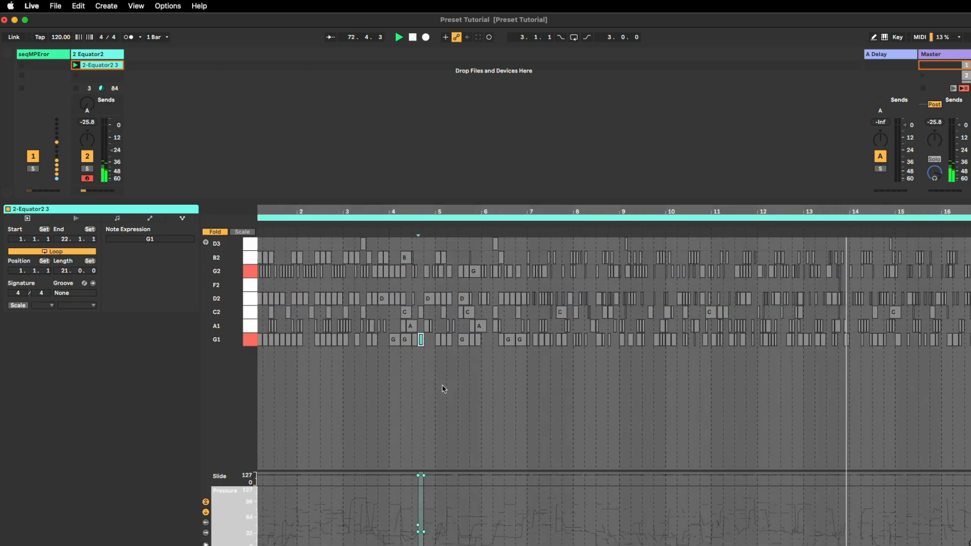